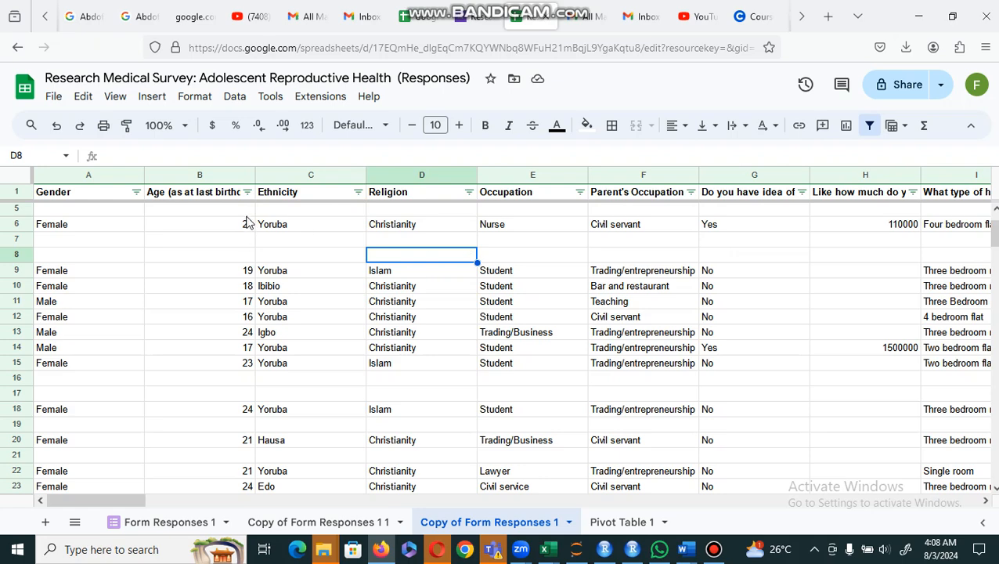
{"action": "left_click", "coordinate": [234, 97]}
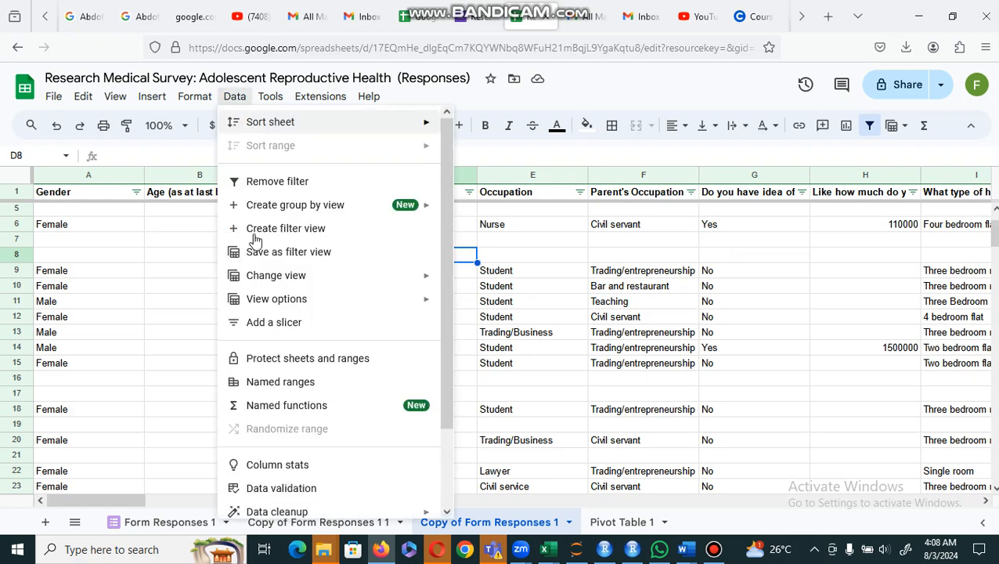
{"action": "mouse_move", "coordinate": [309, 514]}
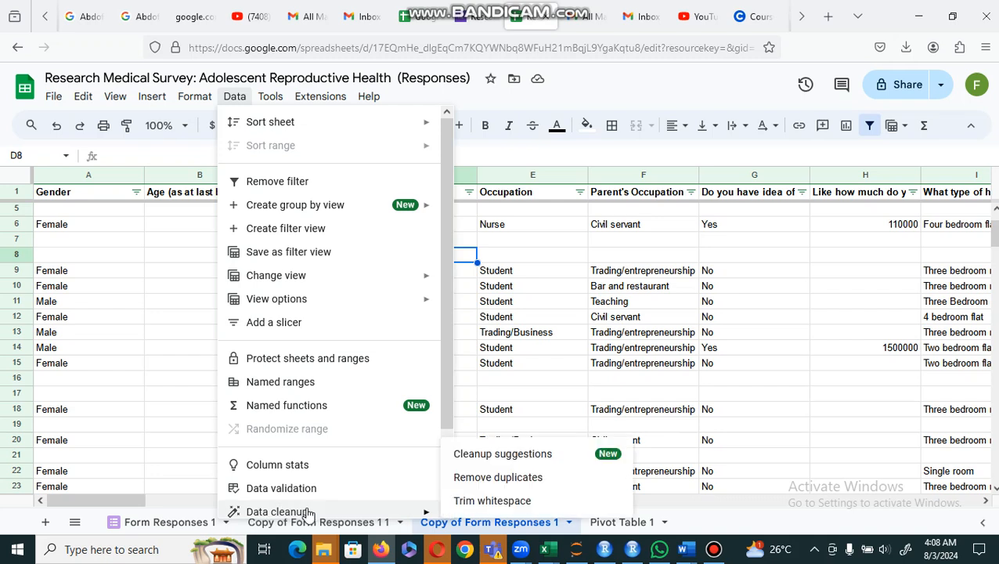
{"action": "scroll", "coordinate": [450, 422], "scroll_direction": "down", "scroll_amount": 2}
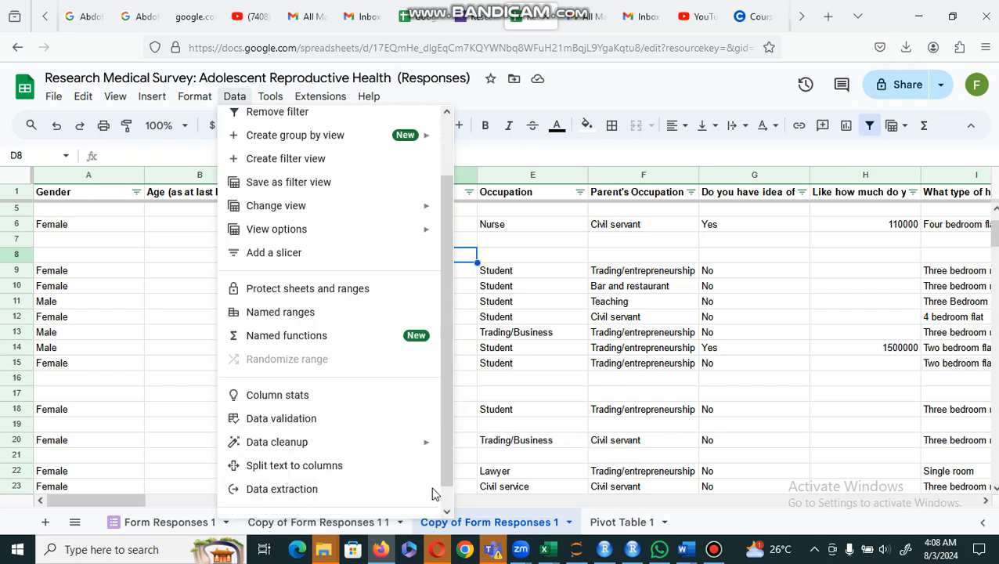
{"action": "mouse_move", "coordinate": [396, 428]}
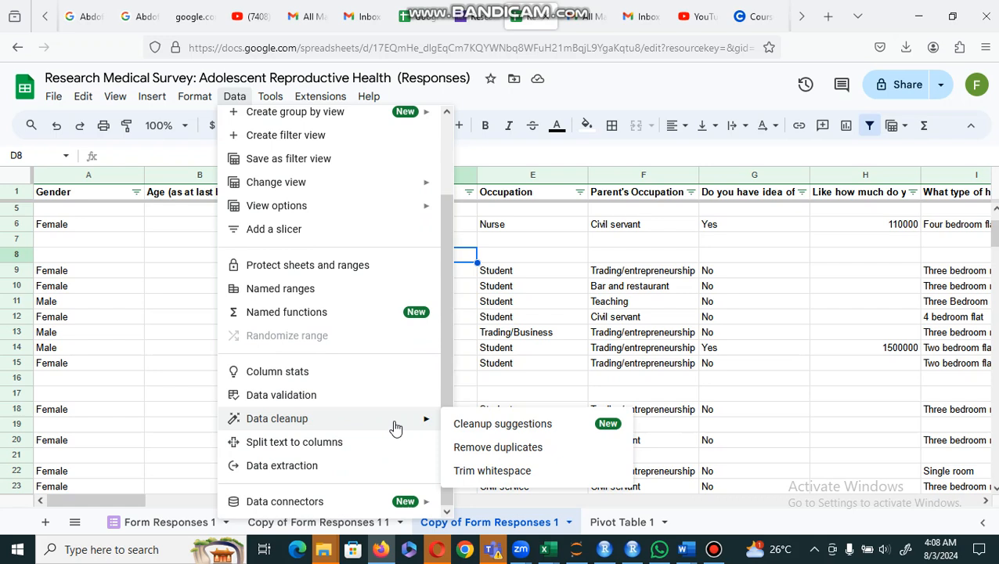
- View the Pivot Table 1 sheet and return to the Copy of Form Responses 1 sheet
{"action": "left_click", "coordinate": [101, 177]}
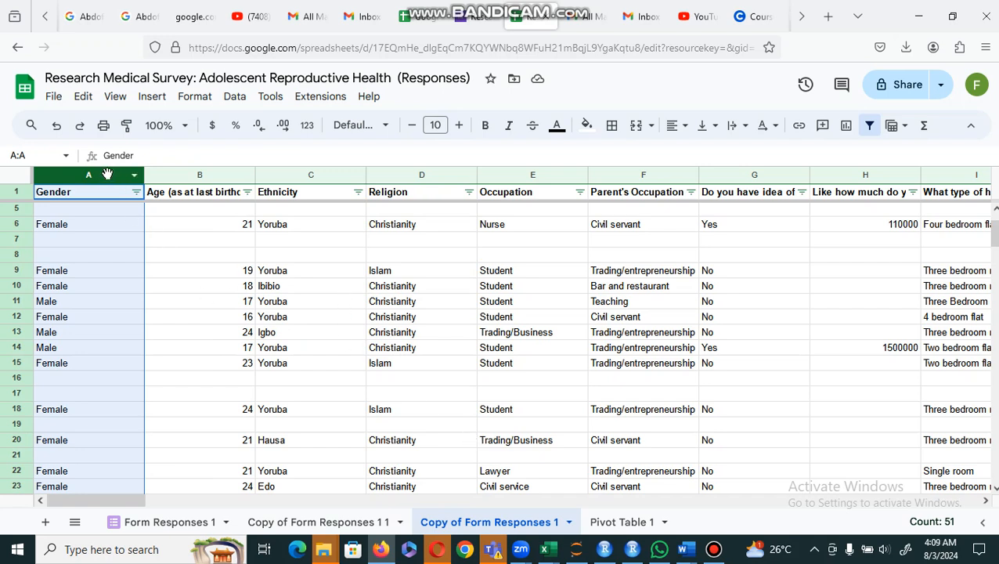
{"action": "left_click", "coordinate": [615, 524]}
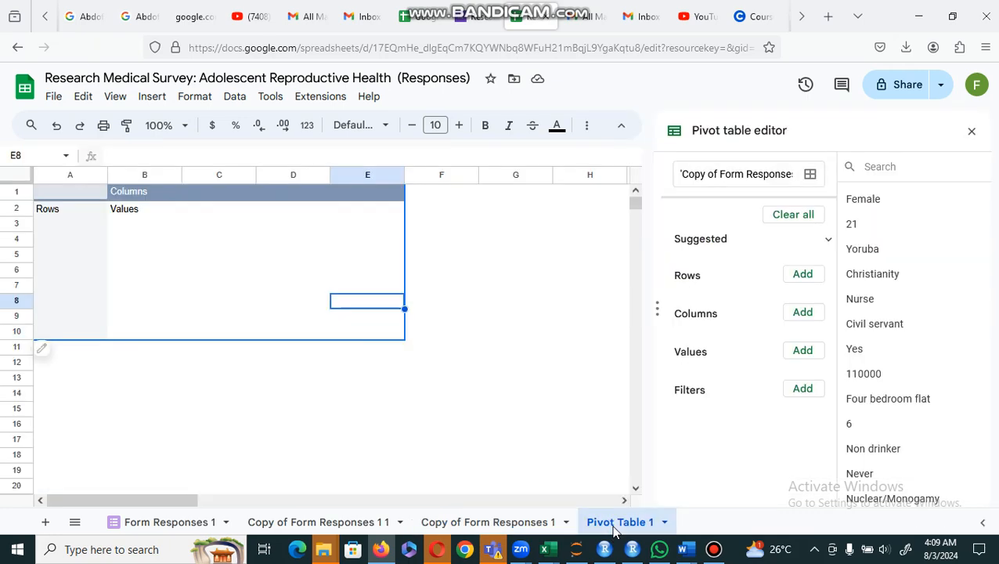
{"action": "left_click", "coordinate": [493, 520]}
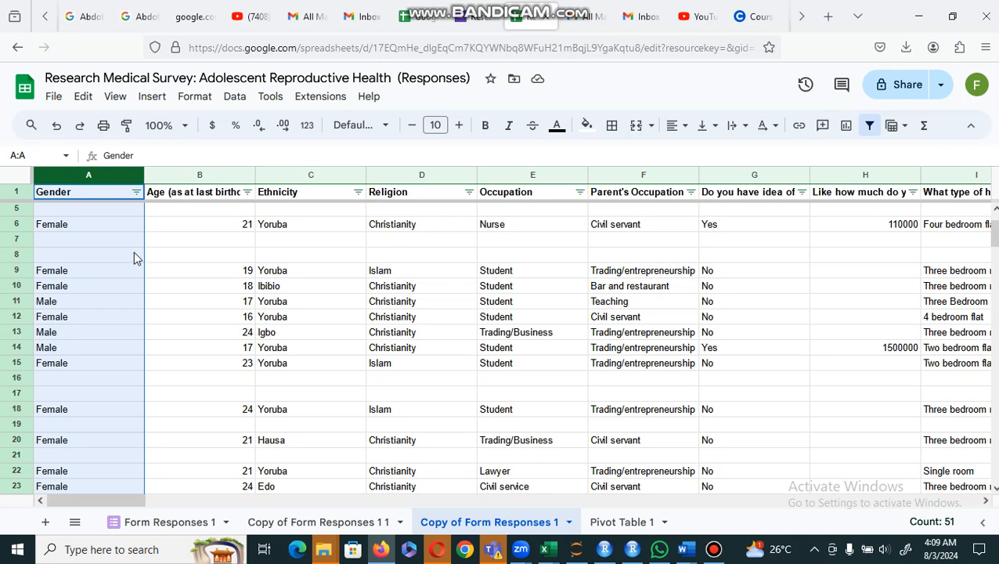
{"action": "left_click", "coordinate": [137, 194]}
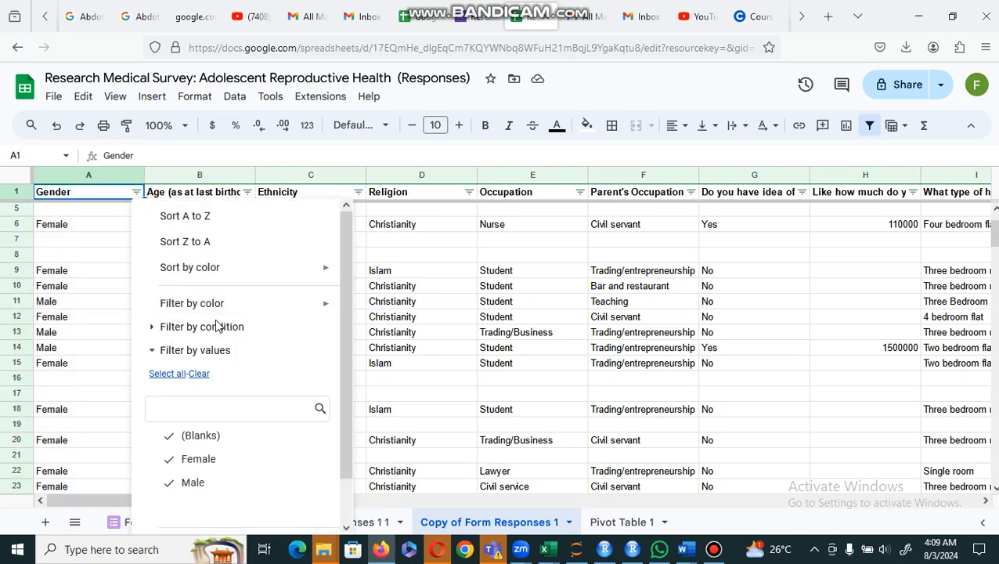
{"action": "mouse_move", "coordinate": [216, 309]}
{"action": "left_click", "coordinate": [236, 98]}
{"action": "mouse_move", "coordinate": [155, 99]}
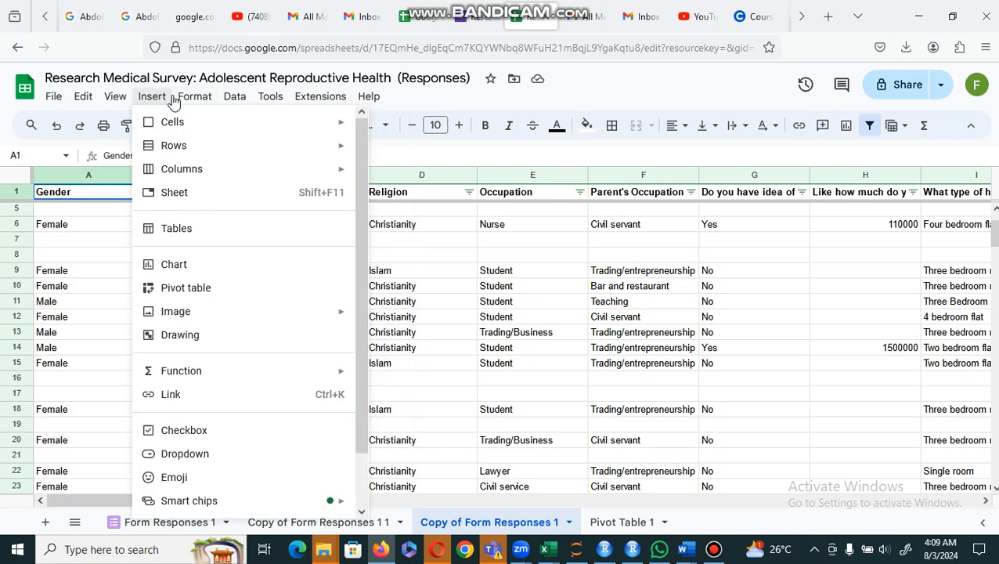
{"action": "mouse_move", "coordinate": [234, 97]}
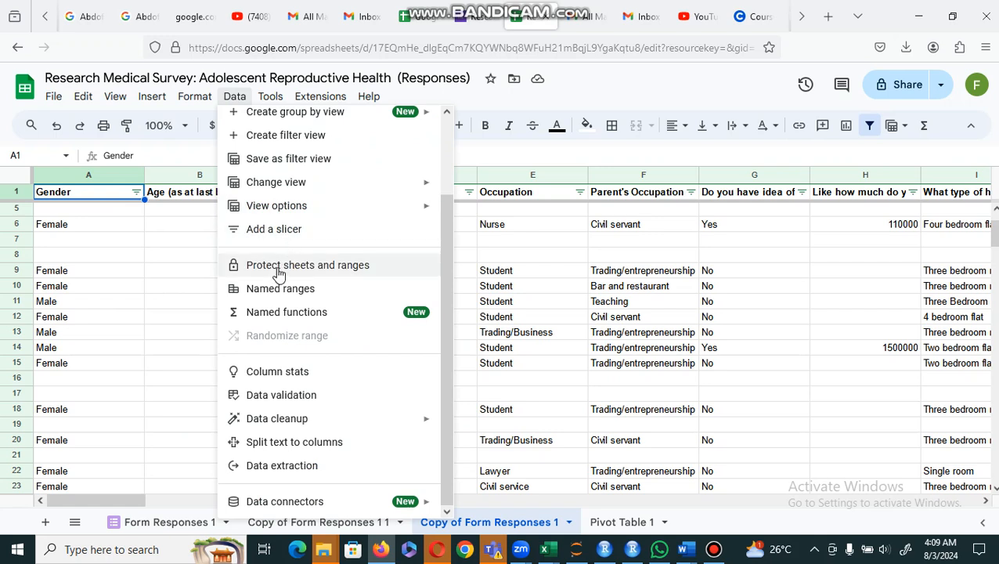
{"action": "left_click", "coordinate": [167, 244]}
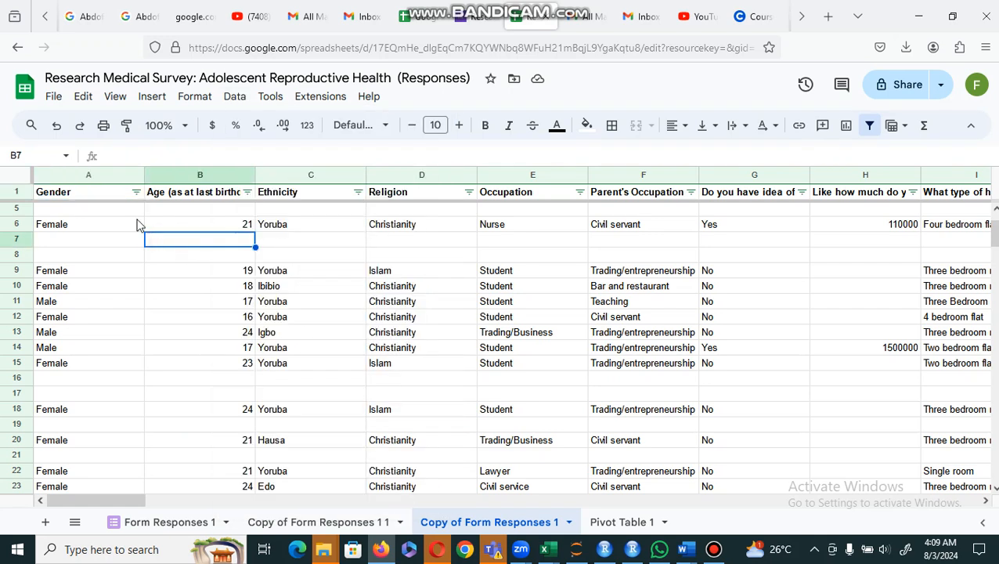
- Remove the filter from the survey response columns on the Copy of Form Responses 1 sheet
{"action": "left_click", "coordinate": [101, 196]}
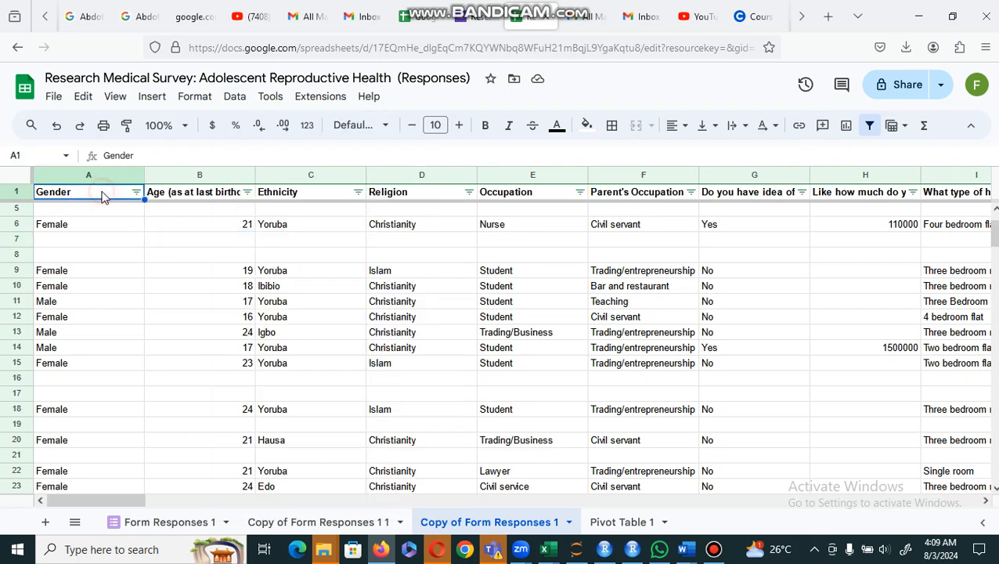
{"action": "left_click", "coordinate": [234, 95]}
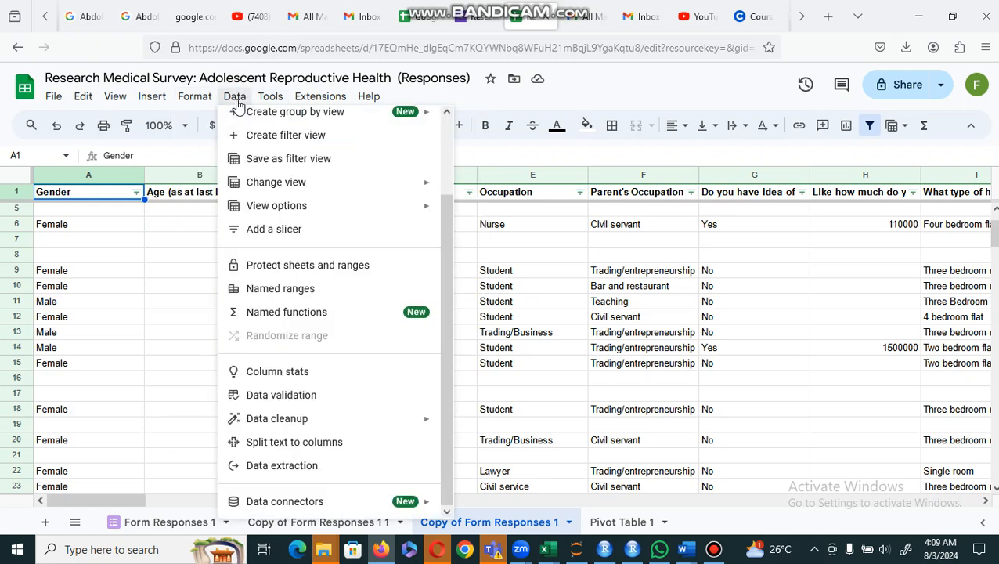
{"action": "left_click_drag", "start_coordinate": [446, 262], "coordinate": [462, 186]}
{"action": "left_click", "coordinate": [296, 181]}
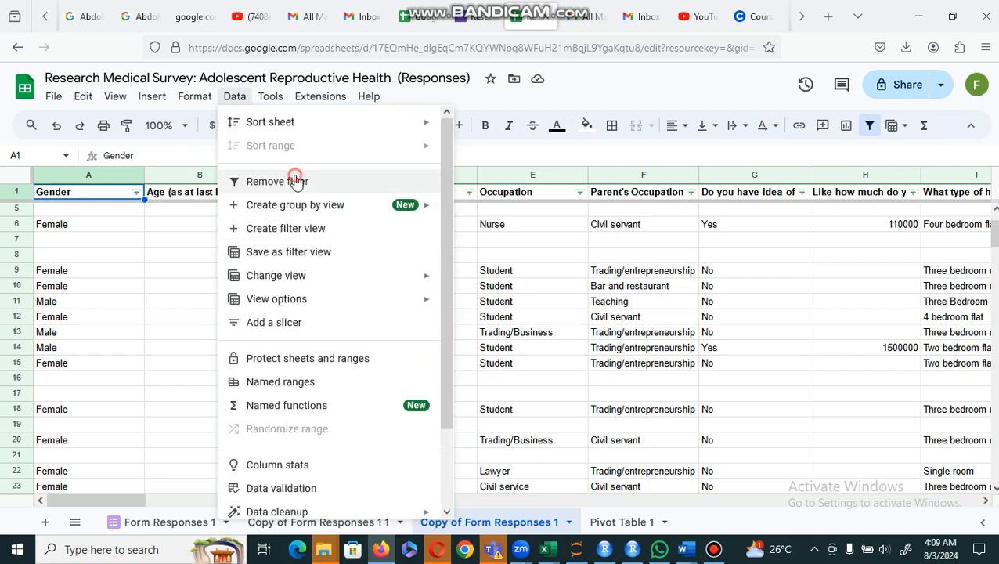
{"action": "left_click", "coordinate": [155, 318]}
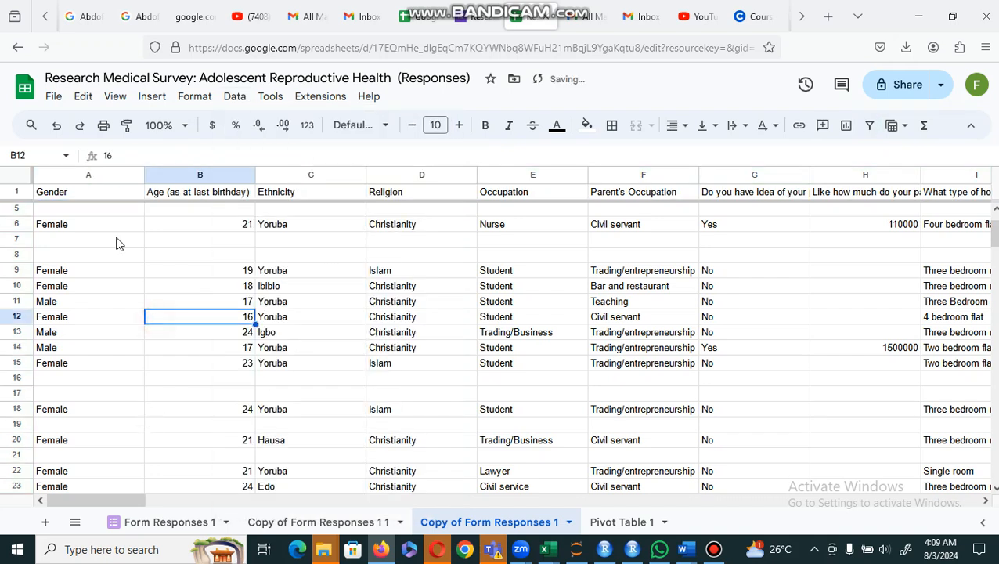
- Select the header row from Gender in A1 through Your email address in BI1
{"action": "left_click", "coordinate": [74, 192]}
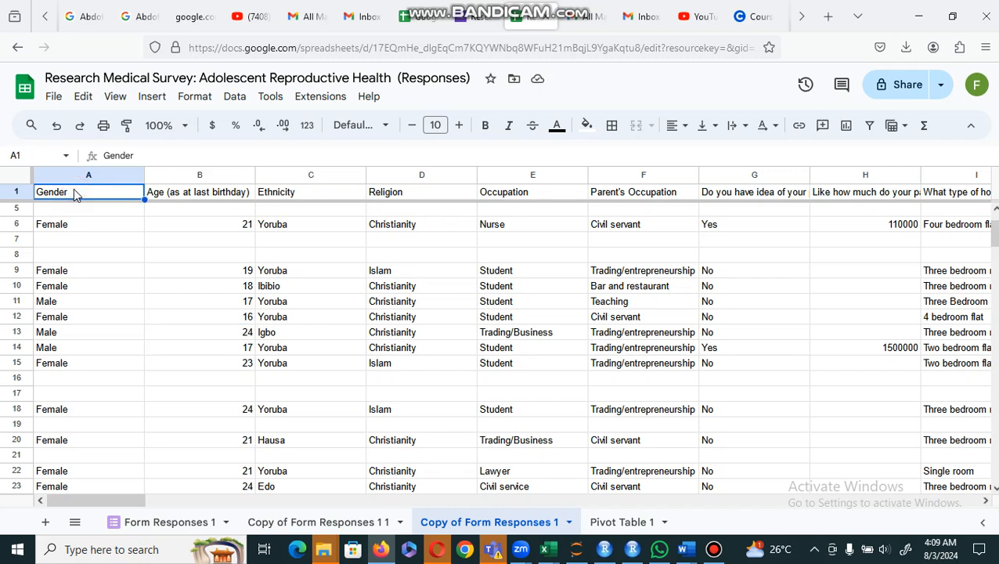
{"action": "key", "text": "shift+Right"}
{"action": "key", "text": "shift+Right"}
{"action": "key", "text": "shift+Right"}
{"action": "key", "text": "shift+Right"}
{"action": "key", "text": "shift+Right"}
{"action": "key", "text": "shift+Right"}
{"action": "key", "text": "shift+Right"}
{"action": "key", "text": "shift+Right"}
{"action": "key", "text": "shift+Right"}
{"action": "key", "text": "shift+Right"}
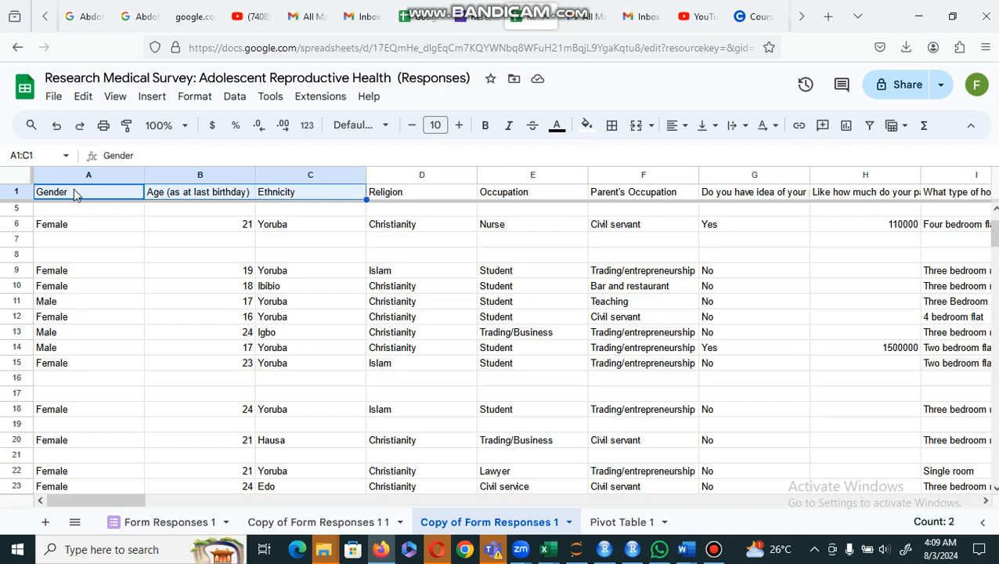
{"action": "key", "text": "shift+Right"}
{"action": "key", "text": "shift+Right"}
{"action": "key", "text": "shift+Right"}
{"action": "key", "text": "shift+Right"}
{"action": "key", "text": "shift+Right"}
{"action": "key", "text": "shift+Right"}
{"action": "key", "text": "shift+Right"}
{"action": "key", "text": "shift+Right"}
{"action": "key", "text": "shift+Right"}
{"action": "key", "text": "shift+Right"}
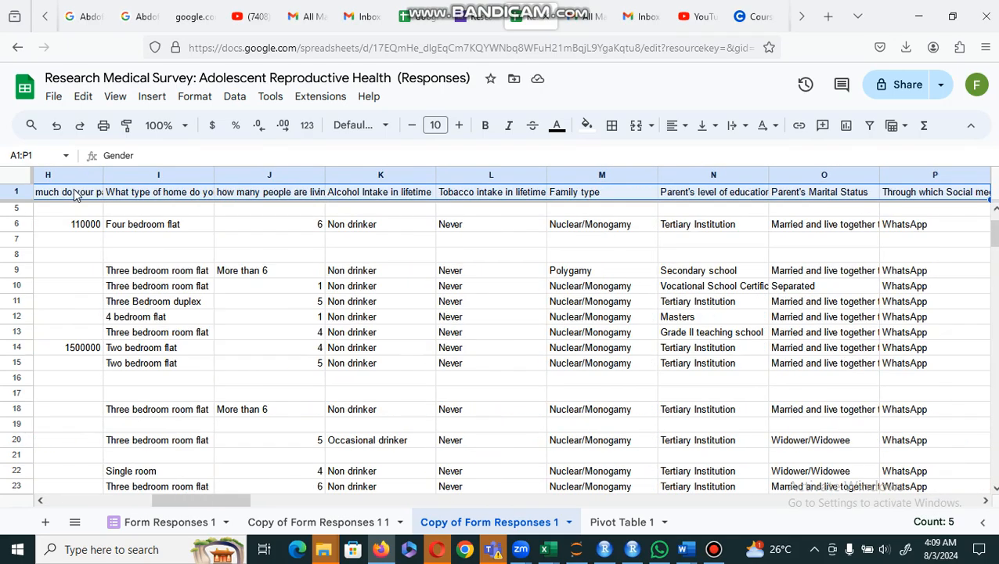
{"action": "key", "text": "shift+Right"}
{"action": "key", "text": "shift+Right"}
{"action": "key", "text": "shift+Right"}
{"action": "key", "text": "shift+Right"}
{"action": "key", "text": "shift+Right"}
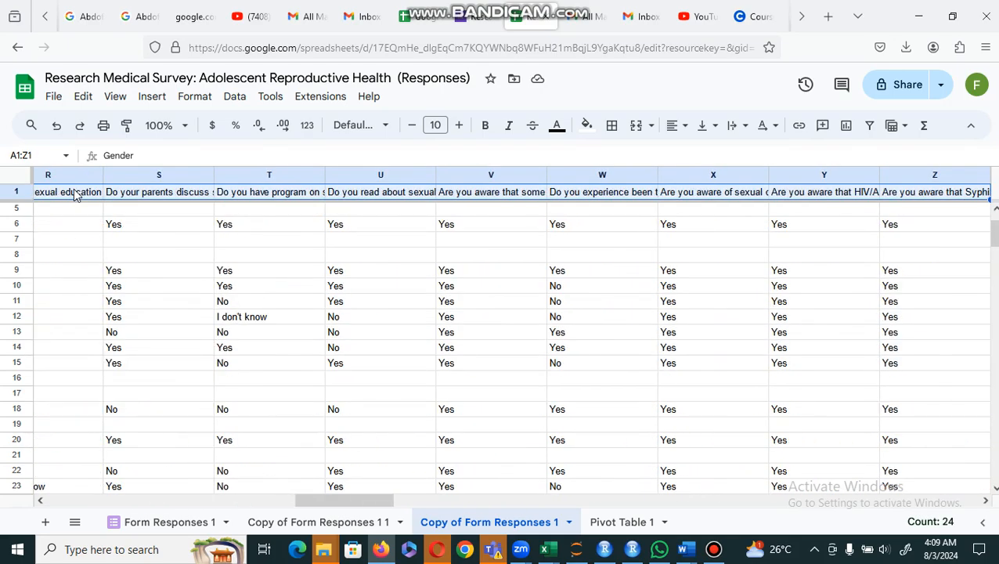
{"action": "key", "text": "shift+Right"}
{"action": "key", "text": "shift+Right"}
{"action": "key", "text": "shift+Right"}
{"action": "key", "text": "shift+Right"}
{"action": "key", "text": "shift+Right"}
{"action": "key", "text": "shift+Right"}
{"action": "key", "text": "shift+Right"}
{"action": "key", "text": "shift+Right"}
{"action": "key", "text": "shift+Right"}
{"action": "key", "text": "shift+Right"}
{"action": "key", "text": "shift+Right"}
{"action": "key", "text": "shift+Right"}
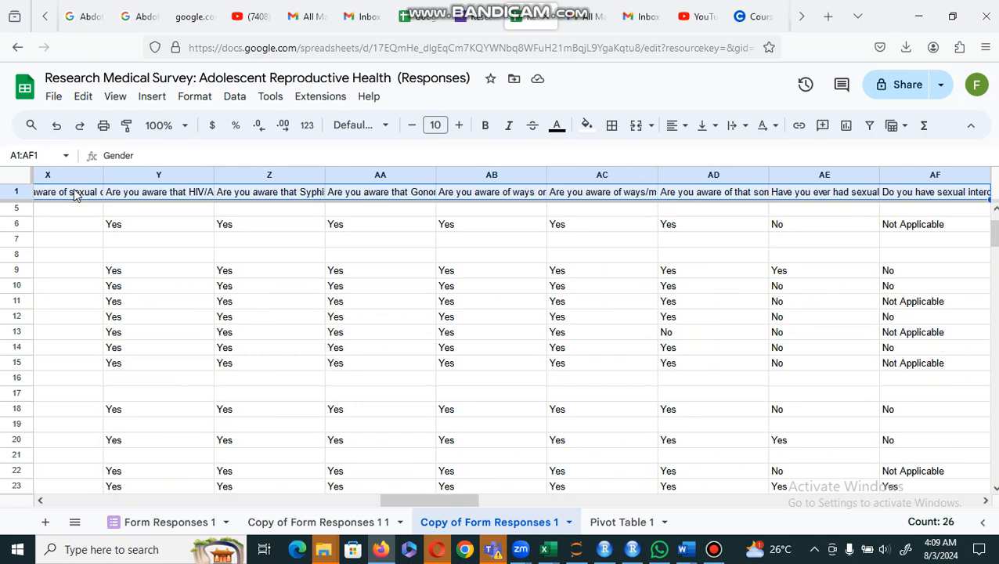
{"action": "key", "text": "shift+Right"}
{"action": "key", "text": "shift+Right"}
{"action": "key", "text": "shift+Right"}
{"action": "key", "text": "shift+Right"}
{"action": "key", "text": "shift+Right"}
{"action": "key", "text": "shift+Right"}
{"action": "key", "text": "shift+Right"}
{"action": "key", "text": "shift+Right"}
{"action": "key", "text": "shift+Right"}
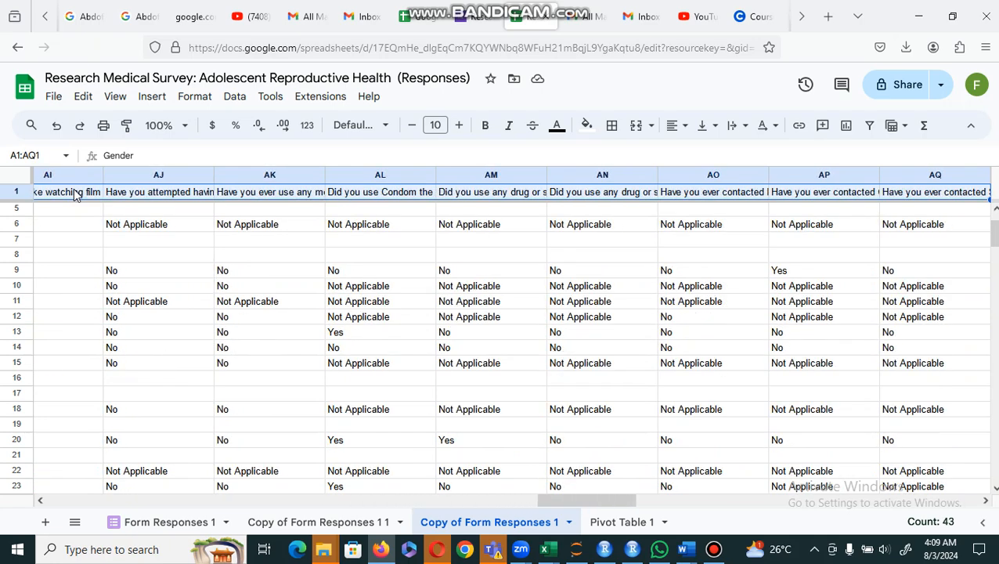
{"action": "key", "text": "shift+Right"}
{"action": "key", "text": "shift+Right"}
{"action": "key", "text": "shift+Right"}
{"action": "key", "text": "shift+Right"}
{"action": "key", "text": "shift+Right"}
{"action": "key", "text": "shift+Right"}
{"action": "key", "text": "shift+Right"}
{"action": "key", "text": "shift+Right"}
{"action": "key", "text": "shift+Right"}
{"action": "key", "text": "shift+Right"}
{"action": "key", "text": "shift+Right"}
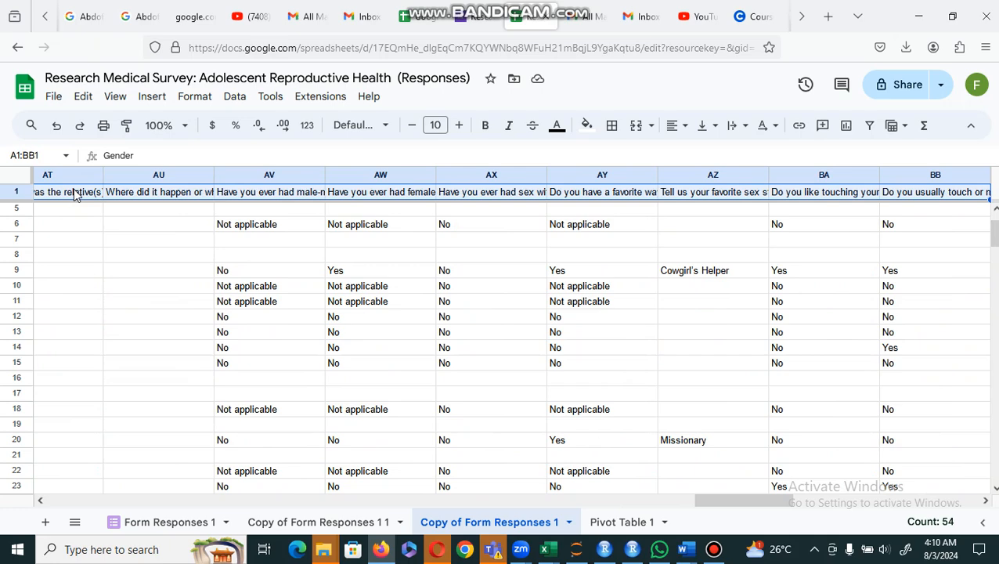
{"action": "key", "text": "shift+Right"}
{"action": "key", "text": "shift+Right"}
{"action": "key", "text": "shift+Right"}
{"action": "key", "text": "shift+Right"}
{"action": "key", "text": "shift+Right"}
{"action": "key", "text": "shift+Right"}
{"action": "key", "text": "shift+Right"}
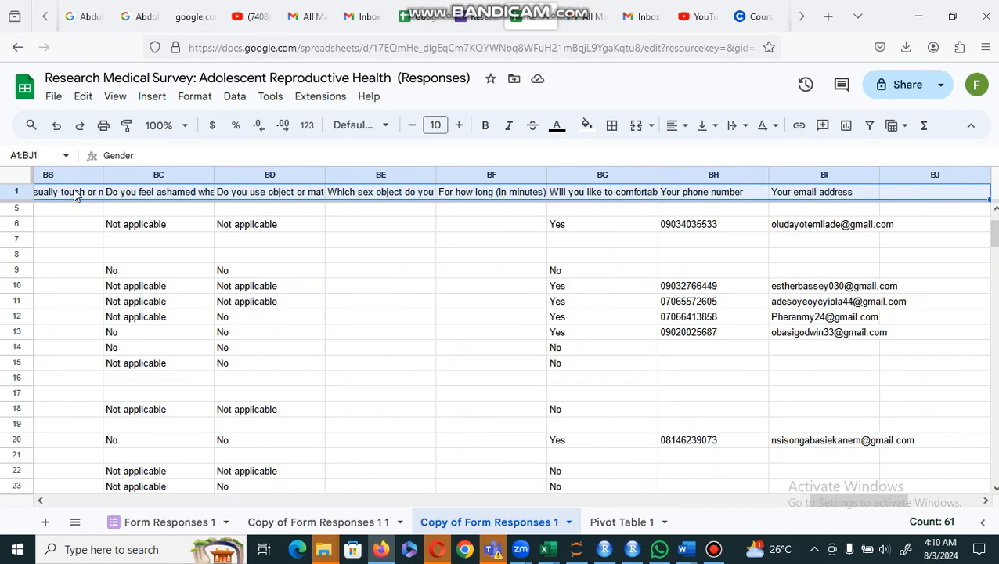
{"action": "key", "text": "shift+Left"}
{"action": "key", "text": "shift+Left"}
{"action": "key", "text": "shift+Left"}
{"action": "key", "text": "shift+Left"}
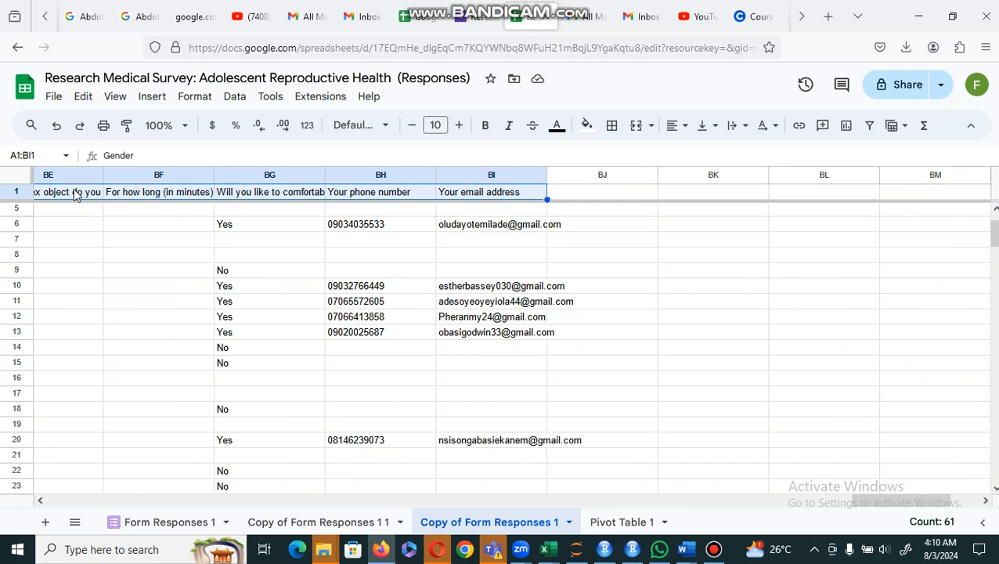
- Extend the header row selection down to row 171, covering A1:BI171
{"action": "key", "text": "shift+Down"}
{"action": "key", "text": "shift+Down"}
{"action": "key", "text": "shift+Down"}
{"action": "key", "text": "shift+Down"}
{"action": "key", "text": "shift+Down"}
{"action": "key", "text": "shift+Down"}
{"action": "key", "text": "shift+Down"}
{"action": "key", "text": "shift+Down"}
{"action": "key", "text": "shift+Down"}
{"action": "key", "text": "shift+Down"}
{"action": "key", "text": "shift+Down"}
{"action": "key", "text": "shift+Down"}
{"action": "key", "text": "shift+Down"}
{"action": "key", "text": "shift+Down"}
{"action": "key", "text": "shift+Down"}
{"action": "key", "text": "shift+Down"}
{"action": "key", "text": "shift+Down"}
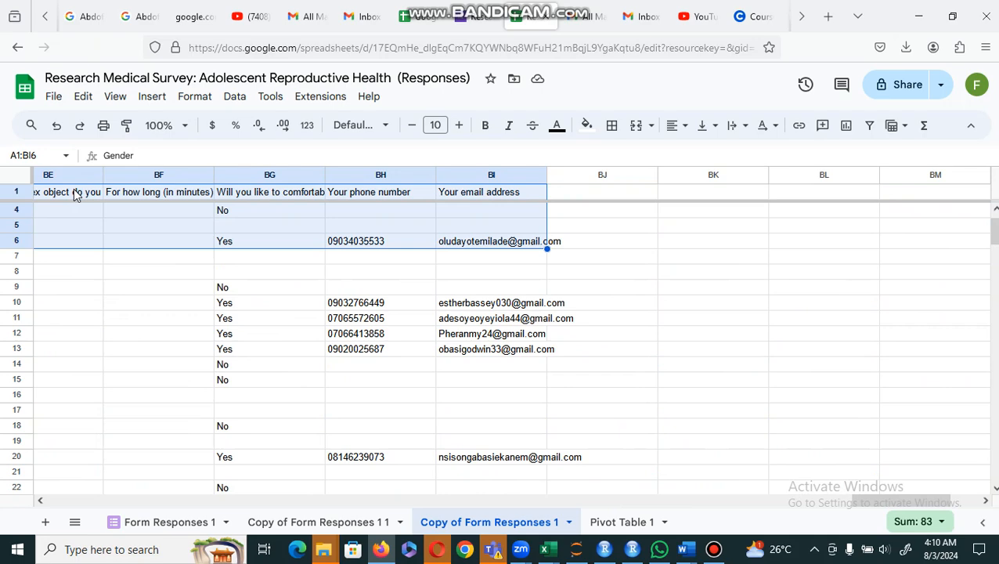
{"action": "key", "text": "shift+Down"}
{"action": "key", "text": "shift+Down"}
{"action": "key", "text": "shift+Down"}
{"action": "key", "text": "shift+Down"}
{"action": "key", "text": "shift+Down"}
{"action": "key", "text": "shift+Down"}
{"action": "key", "text": "shift+Down"}
{"action": "key", "text": "shift+Down"}
{"action": "key", "text": "shift+Down"}
{"action": "key", "text": "shift+Down"}
{"action": "key", "text": "shift+Down"}
{"action": "key", "text": "shift+Down"}
{"action": "key", "text": "shift+Down"}
{"action": "key", "text": "shift+Down"}
{"action": "key", "text": "shift+Down"}
{"action": "key", "text": "shift+Down"}
{"action": "key", "text": "shift+Down"}
{"action": "key", "text": "shift+Down"}
{"action": "key", "text": "shift+Down"}
{"action": "key", "text": "shift+Down"}
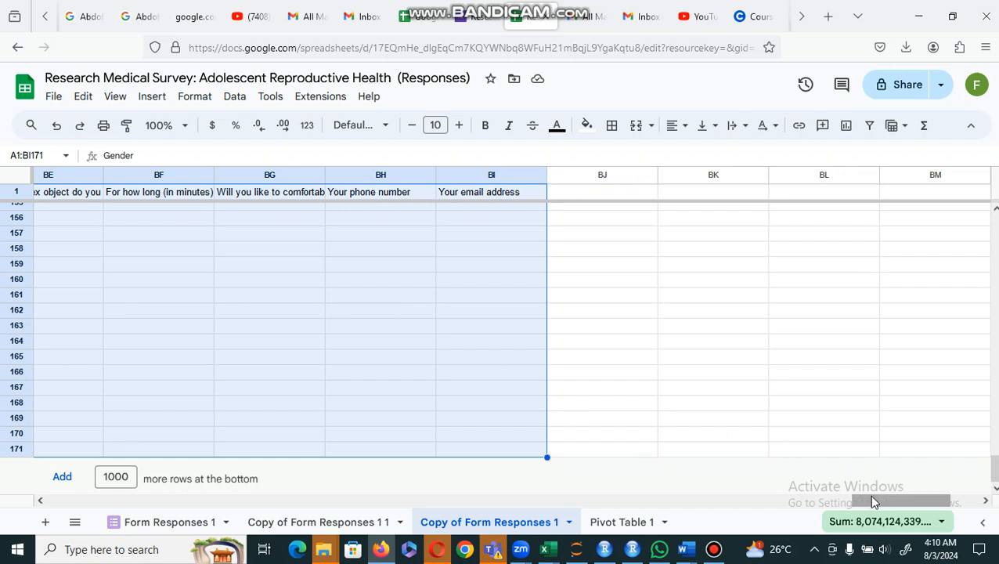
- Clear the large range selection and select the Gender header cell A1
{"action": "left_click_drag", "start_coordinate": [875, 501], "coordinate": [758, 509]}
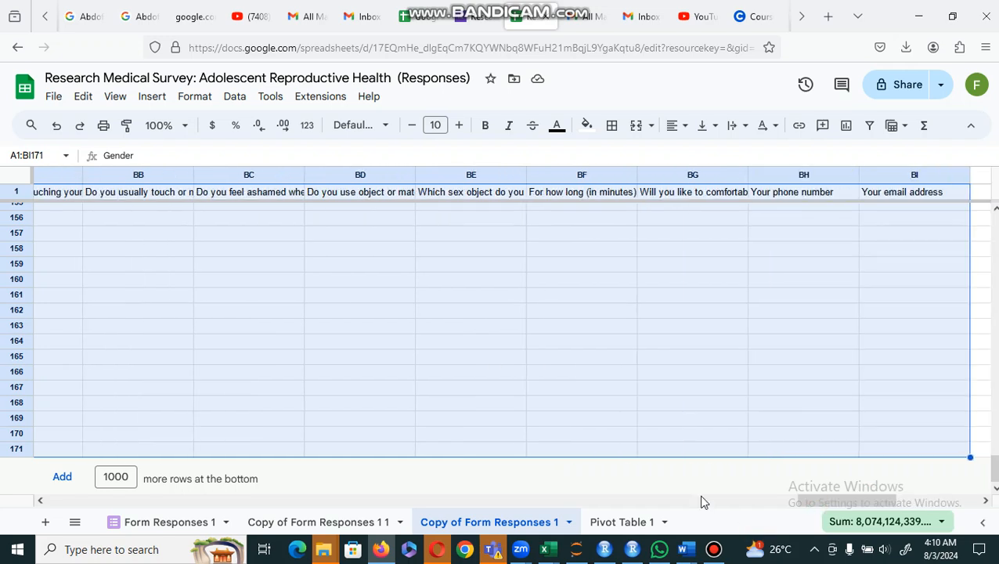
{"action": "left_click", "coordinate": [815, 490]}
{"action": "left_click_drag", "start_coordinate": [817, 498], "coordinate": [49, 510]}
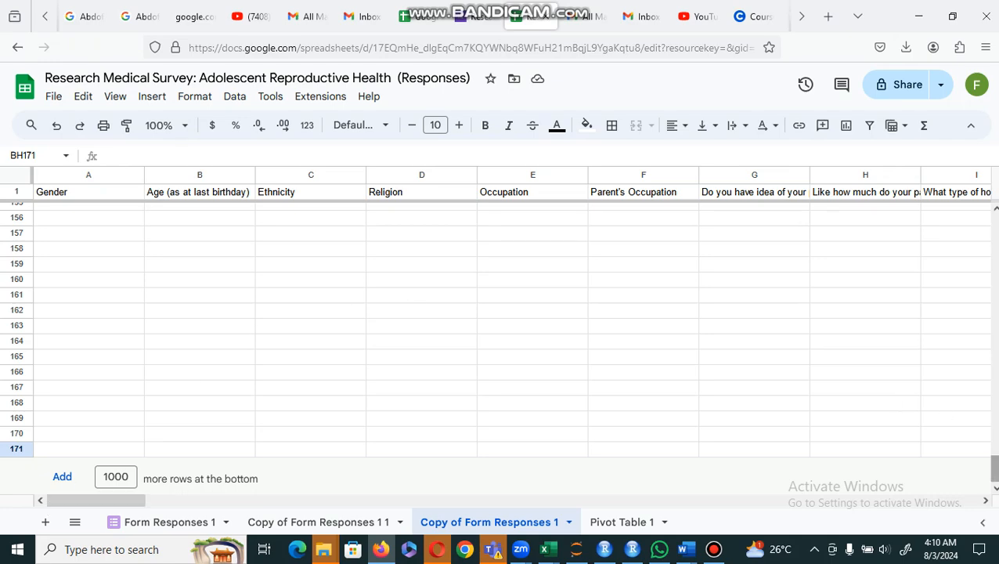
{"action": "left_click_drag", "start_coordinate": [994, 468], "coordinate": [994, 223]}
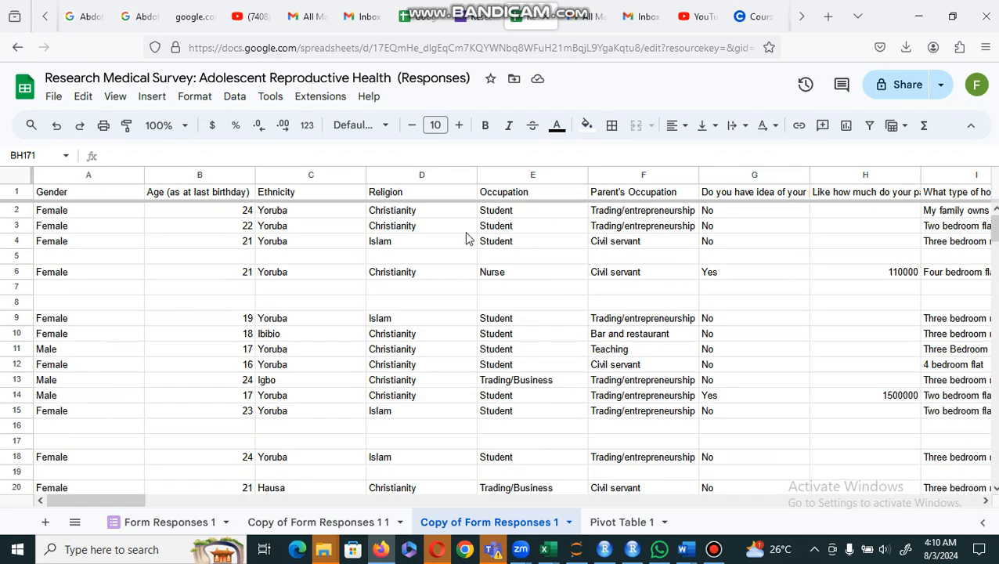
{"action": "left_click", "coordinate": [110, 213]}
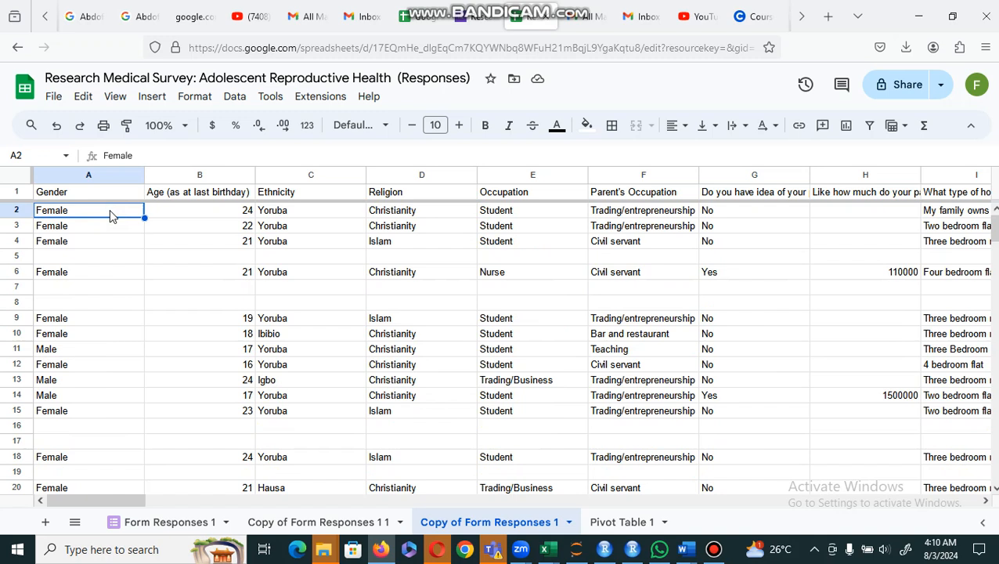
{"action": "key", "text": "Up"}
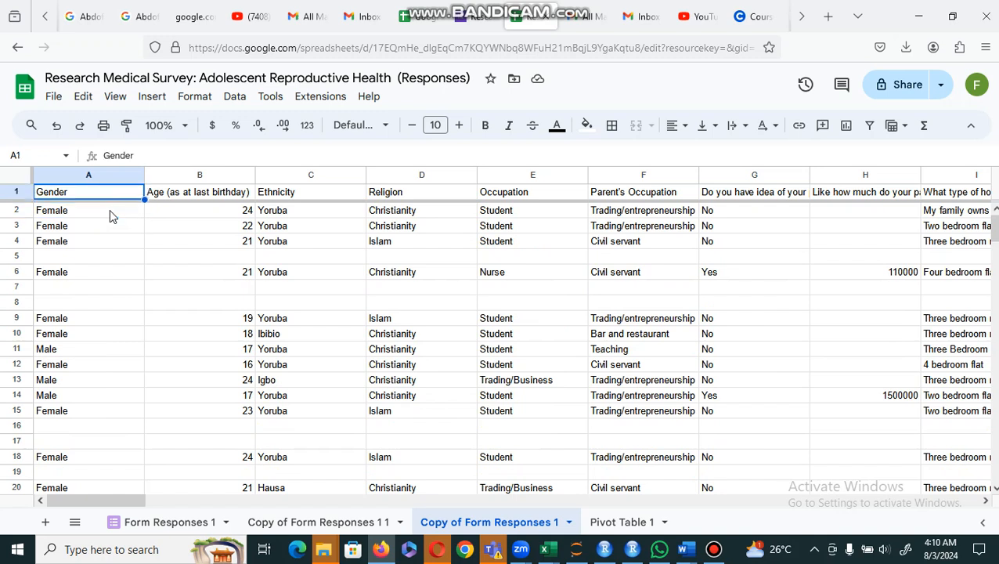
{"action": "key", "text": "shift+Down"}
{"action": "key", "text": "shift+Down"}
{"action": "key", "text": "shift+Down"}
{"action": "key", "text": "shift+Down"}
{"action": "key", "text": "shift+Down"}
{"action": "key", "text": "shift+Down"}
{"action": "key", "text": "shift+Down"}
{"action": "key", "text": "shift+Down"}
{"action": "key", "text": "shift+Up"}
{"action": "key", "text": "shift+Up"}
{"action": "key", "text": "shift+Up"}
{"action": "key", "text": "shift+Up"}
{"action": "key", "text": "shift+Up"}
{"action": "key", "text": "shift+Up"}
{"action": "key", "text": "shift+Up"}
{"action": "key", "text": "shift+Up"}
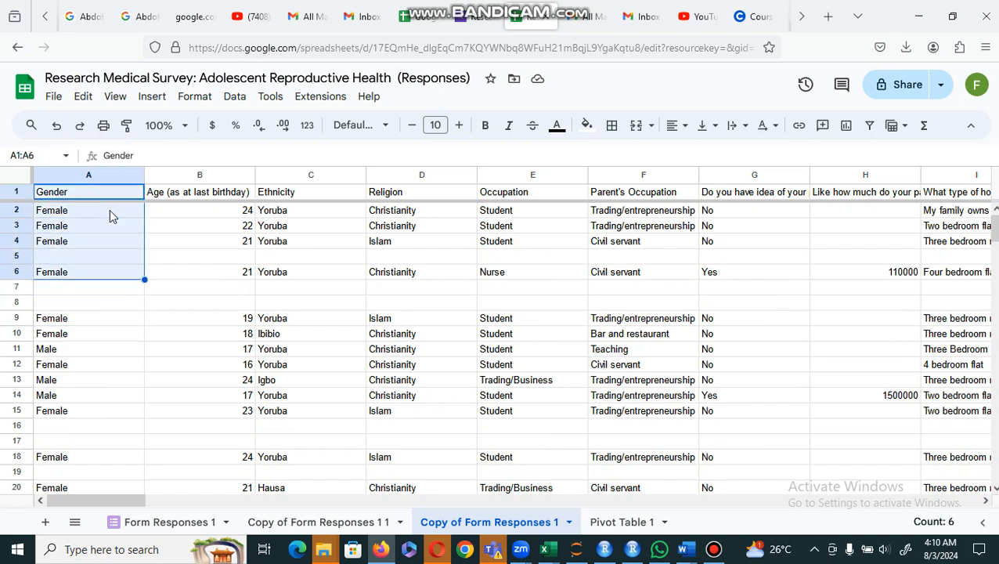
- Select the header row from Gender in A1 through Your email address in BI1
{"action": "key", "text": "shift+Right"}
{"action": "key", "text": "shift+Right"}
{"action": "key", "text": "shift+Right"}
{"action": "key", "text": "shift+Right"}
{"action": "key", "text": "shift+Right"}
{"action": "key", "text": "shift+Right"}
{"action": "key", "text": "shift+Right"}
{"action": "key", "text": "shift+Right"}
{"action": "key", "text": "shift+Right"}
{"action": "key", "text": "shift+Right"}
{"action": "key", "text": "shift+Right"}
{"action": "key", "text": "shift+Right"}
{"action": "key", "text": "shift+Right"}
{"action": "key", "text": "shift+Right"}
{"action": "key", "text": "shift+Right"}
{"action": "key", "text": "shift+Right"}
{"action": "key", "text": "shift+Right"}
{"action": "key", "text": "shift+Right"}
{"action": "key", "text": "shift+Right"}
{"action": "key", "text": "shift+Right"}
{"action": "key", "text": "shift+Right"}
{"action": "key", "text": "shift+Right"}
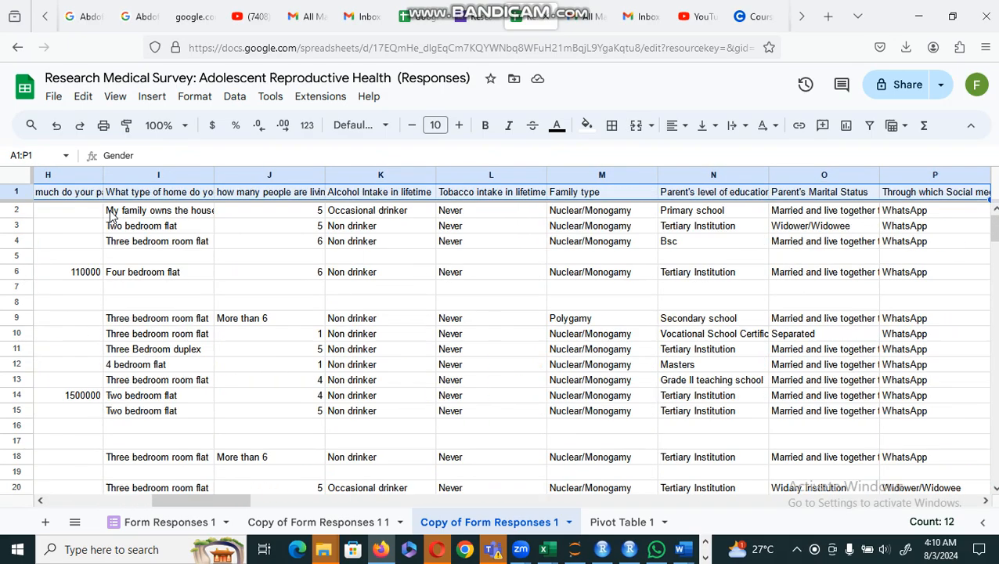
{"action": "key", "text": "shift+Right"}
{"action": "key", "text": "shift+Right"}
{"action": "key", "text": "shift+Right"}
{"action": "key", "text": "shift+Right"}
{"action": "key", "text": "shift+Right"}
{"action": "key", "text": "shift+Right"}
{"action": "key", "text": "shift+Right"}
{"action": "key", "text": "shift+Right"}
{"action": "key", "text": "shift+Right"}
{"action": "key", "text": "shift+Right"}
{"action": "key", "text": "shift+Right"}
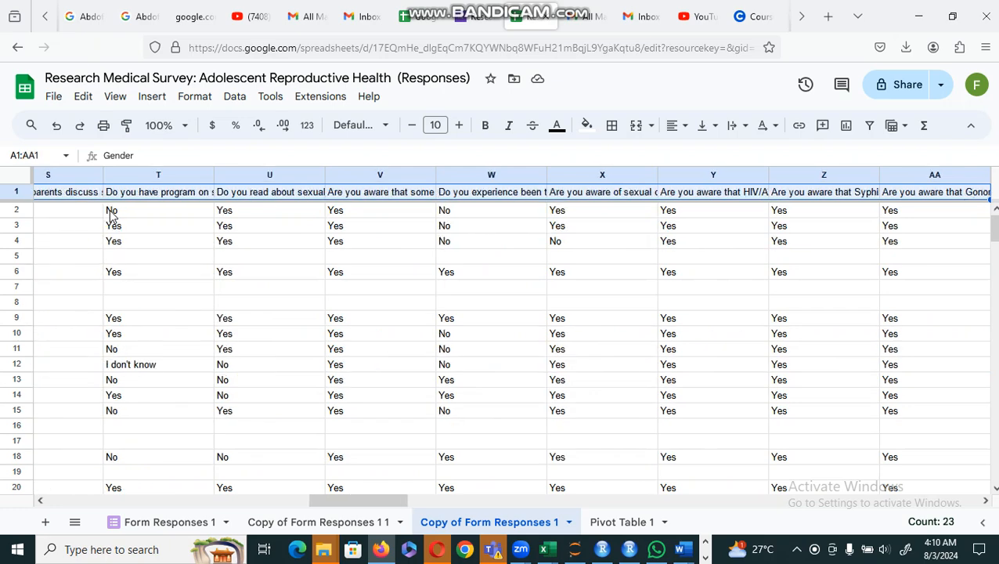
{"action": "key", "text": "shift+Right"}
{"action": "key", "text": "shift+Right"}
{"action": "key", "text": "shift+Right"}
{"action": "key", "text": "shift+Right"}
{"action": "key", "text": "shift+Right"}
{"action": "key", "text": "shift+Right"}
{"action": "key", "text": "shift+Right"}
{"action": "key", "text": "shift+Right"}
{"action": "key", "text": "shift+Right"}
{"action": "key", "text": "shift+Right"}
{"action": "key", "text": "shift+Right"}
{"action": "key", "text": "shift+Right"}
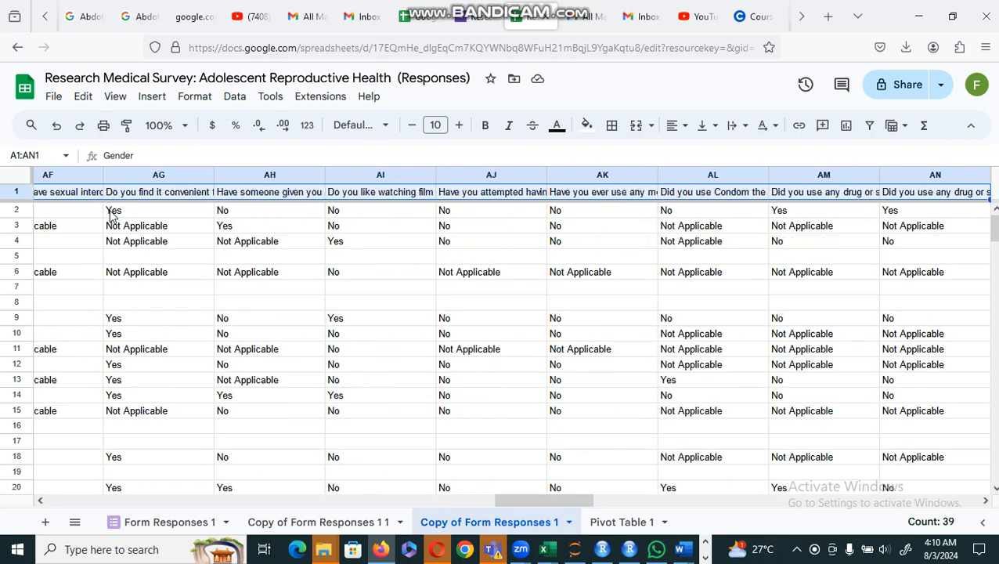
{"action": "key", "text": "shift+Right"}
{"action": "key", "text": "shift+Right"}
{"action": "key", "text": "shift+Right"}
{"action": "key", "text": "shift+Right"}
{"action": "key", "text": "shift+Right"}
{"action": "key", "text": "shift+Right"}
{"action": "key", "text": "shift+Right"}
{"action": "key", "text": "shift+Right"}
{"action": "key", "text": "shift+Right"}
{"action": "key", "text": "shift+Right"}
{"action": "key", "text": "shift+Right"}
{"action": "key", "text": "shift+Right"}
{"action": "key", "text": "shift+Right"}
{"action": "key", "text": "shift+Right"}
{"action": "key", "text": "shift+Right"}
{"action": "key", "text": "shift+Right"}
{"action": "key", "text": "shift+Right"}
{"action": "key", "text": "shift+Right"}
{"action": "key", "text": "shift+Right"}
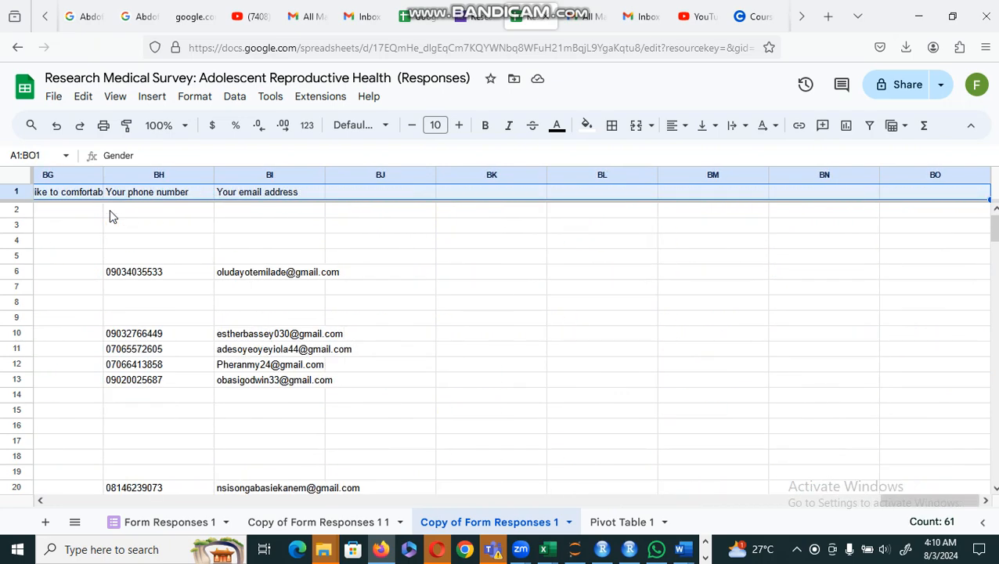
{"action": "key", "text": "shift+Left"}
{"action": "key", "text": "shift+Left"}
{"action": "key", "text": "shift+Left"}
{"action": "key", "text": "shift+Left"}
{"action": "key", "text": "shift+Left"}
{"action": "key", "text": "shift+Left"}
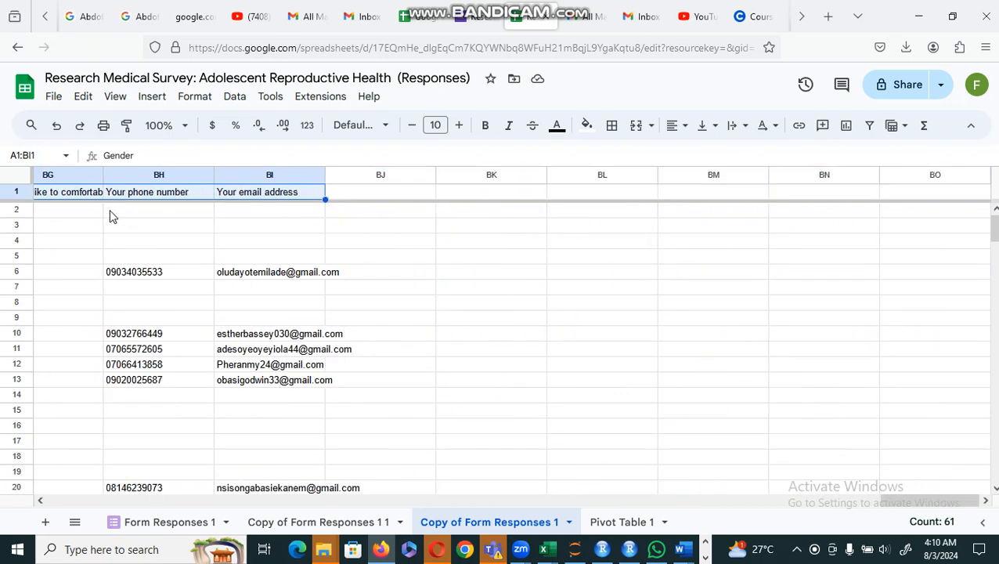
- Extend the header row selection down to row 171 and create a filter over A1:BI171
{"action": "key", "text": "shift+Down"}
{"action": "key", "text": "shift+Down"}
{"action": "key", "text": "shift+Down"}
{"action": "key", "text": "shift+Down"}
{"action": "key", "text": "shift+Down"}
{"action": "key", "text": "shift+Down"}
{"action": "key", "text": "shift+Down"}
{"action": "key", "text": "shift+Down"}
{"action": "key", "text": "shift+Down"}
{"action": "key", "text": "shift+Down"}
{"action": "key", "text": "shift+Down"}
{"action": "key", "text": "shift+Down"}
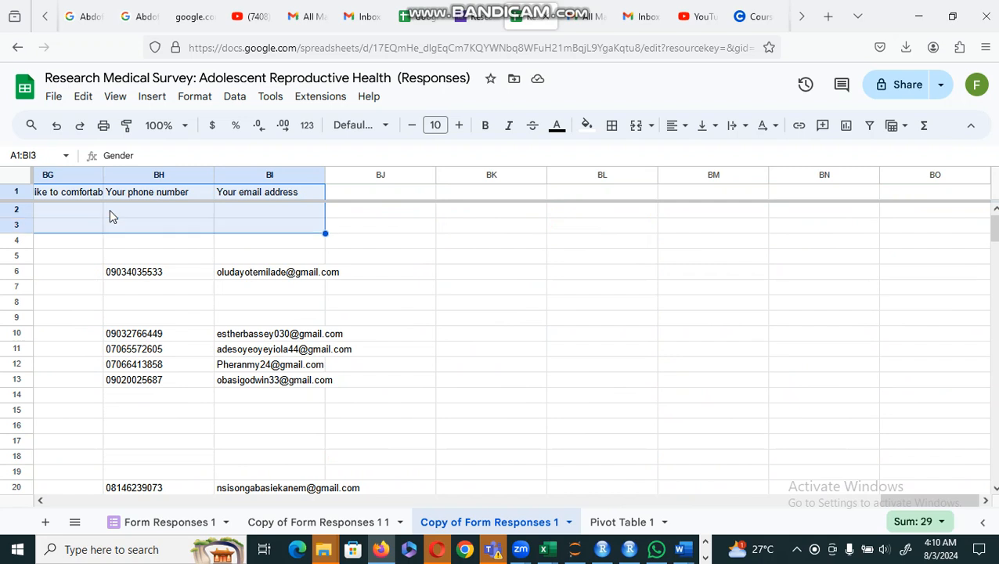
{"action": "key", "text": "shift+Down"}
{"action": "key", "text": "shift+Down"}
{"action": "key", "text": "shift+Down"}
{"action": "key", "text": "shift+Down"}
{"action": "key", "text": "shift+Down"}
{"action": "key", "text": "shift+Down"}
{"action": "key", "text": "shift+Down"}
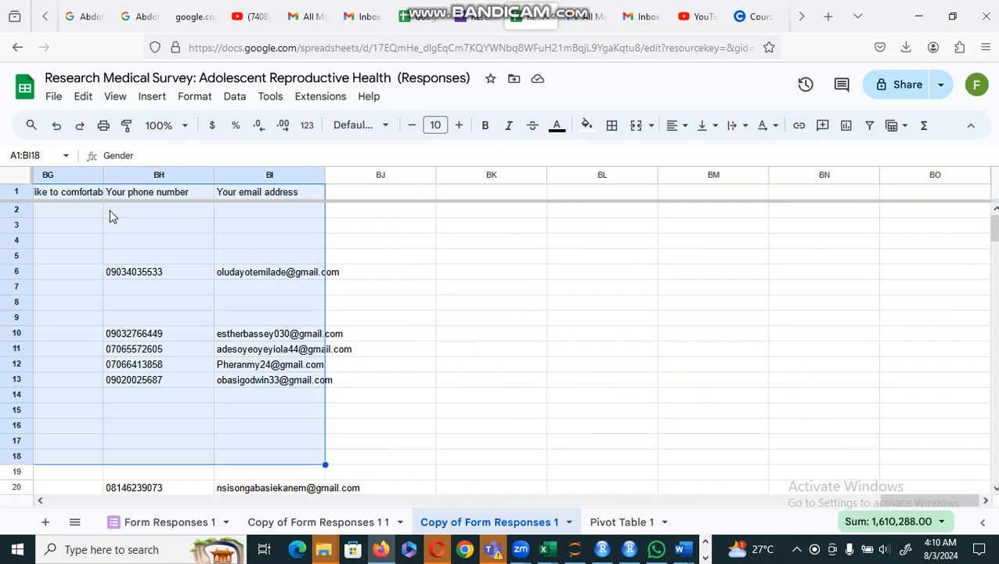
{"action": "key", "text": "shift+Down"}
{"action": "key", "text": "shift+Down"}
{"action": "key", "text": "shift+Down"}
{"action": "key", "text": "shift+Down"}
{"action": "key", "text": "shift+Down"}
{"action": "key", "text": "shift+Down"}
{"action": "key", "text": "shift+Down"}
{"action": "key", "text": "shift+Down"}
{"action": "key", "text": "shift+Down"}
{"action": "key", "text": "shift+Down"}
{"action": "key", "text": "shift+Down"}
{"action": "key", "text": "shift+Down"}
{"action": "key", "text": "shift+Down"}
{"action": "key", "text": "shift+Down"}
{"action": "key", "text": "shift+Down"}
{"action": "key", "text": "shift+Down"}
{"action": "key", "text": "shift+Down"}
{"action": "key", "text": "shift+Down"}
{"action": "key", "text": "shift+Down"}
{"action": "key", "text": "shift+Down"}
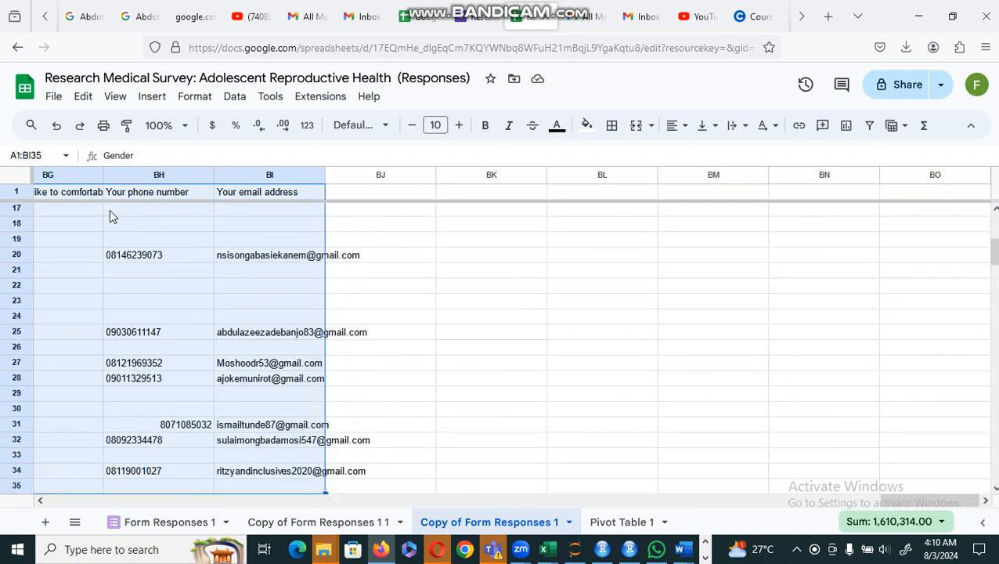
{"action": "key", "text": "shift+Down"}
{"action": "key", "text": "shift+Down"}
{"action": "key", "text": "shift+Down"}
{"action": "key", "text": "shift+Down"}
{"action": "key", "text": "shift+Down"}
{"action": "key", "text": "shift+Down"}
{"action": "key", "text": "shift+Down"}
{"action": "key", "text": "shift+Down"}
{"action": "key", "text": "shift+Down"}
{"action": "key", "text": "shift+Down"}
{"action": "key", "text": "shift+Down"}
{"action": "key", "text": "shift+Down"}
{"action": "key", "text": "shift+Down"}
{"action": "key", "text": "shift+Down"}
{"action": "key", "text": "shift+Down"}
{"action": "key", "text": "shift+Down"}
{"action": "key", "text": "shift+Down"}
{"action": "key", "text": "shift+Down"}
{"action": "key", "text": "shift+Down"}
{"action": "key", "text": "shift+Down"}
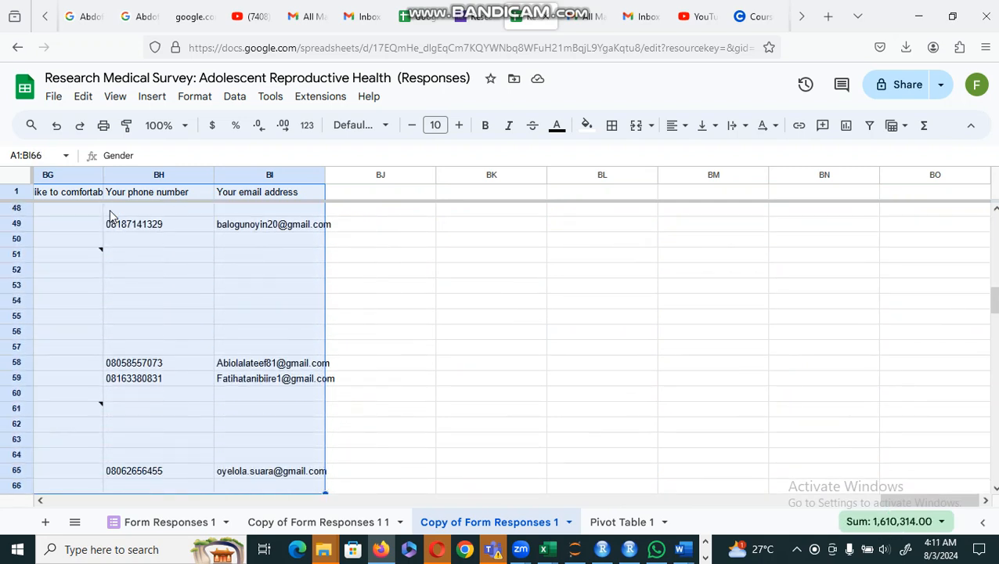
{"action": "key", "text": "shift+Down"}
{"action": "key", "text": "shift+Down"}
{"action": "key", "text": "shift+Down"}
{"action": "key", "text": "shift+Down"}
{"action": "key", "text": "shift+Down"}
{"action": "key", "text": "shift+Down"}
{"action": "key", "text": "shift+Down"}
{"action": "key", "text": "shift+Down"}
{"action": "key", "text": "shift+Down"}
{"action": "key", "text": "shift+Down"}
{"action": "key", "text": "shift+Down"}
{"action": "key", "text": "shift+Down"}
{"action": "key", "text": "shift+Down"}
{"action": "key", "text": "shift+Down"}
{"action": "key", "text": "shift+Down"}
{"action": "key", "text": "shift+Down"}
{"action": "key", "text": "shift+Down"}
{"action": "key", "text": "shift+Down"}
{"action": "key", "text": "shift+Down"}
{"action": "key", "text": "shift+Down"}
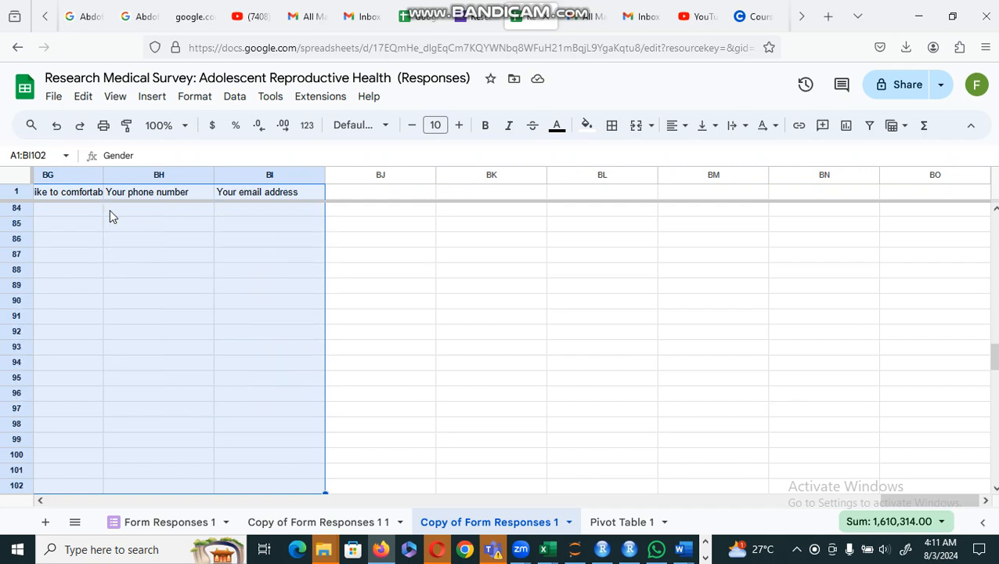
{"action": "key", "text": "shift+Down"}
{"action": "key", "text": "shift+Down"}
{"action": "key", "text": "shift+Down"}
{"action": "key", "text": "shift+Down"}
{"action": "key", "text": "shift+Down"}
{"action": "key", "text": "shift+Down"}
{"action": "key", "text": "shift+Down"}
{"action": "key", "text": "shift+Down"}
{"action": "key", "text": "shift+Down"}
{"action": "key", "text": "shift+Down"}
{"action": "key", "text": "shift+Down"}
{"action": "key", "text": "shift+Down"}
{"action": "key", "text": "shift+Down"}
{"action": "key", "text": "shift+Down"}
{"action": "key", "text": "shift+Down"}
{"action": "key", "text": "shift+Down"}
{"action": "key", "text": "shift+Down"}
{"action": "key", "text": "shift+Down"}
{"action": "key", "text": "shift+Down"}
{"action": "key", "text": "shift+Down"}
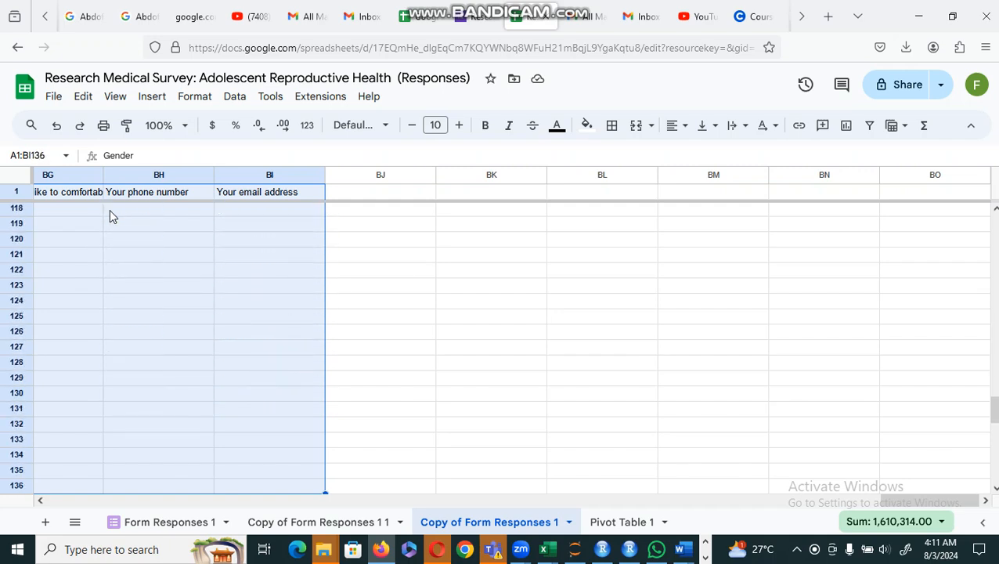
{"action": "key", "text": "shift+Down"}
{"action": "key", "text": "shift+Down"}
{"action": "key", "text": "shift+Down"}
{"action": "key", "text": "shift+Down"}
{"action": "key", "text": "shift+Down"}
{"action": "key", "text": "shift+Down"}
{"action": "key", "text": "shift+Down"}
{"action": "key", "text": "shift+Down"}
{"action": "key", "text": "shift+Down"}
{"action": "key", "text": "shift+Down"}
{"action": "key", "text": "shift+Down"}
{"action": "key", "text": "shift+Down"}
{"action": "key", "text": "shift+Down"}
{"action": "key", "text": "shift+Down"}
{"action": "key", "text": "shift+Down"}
{"action": "key", "text": "shift+Down"}
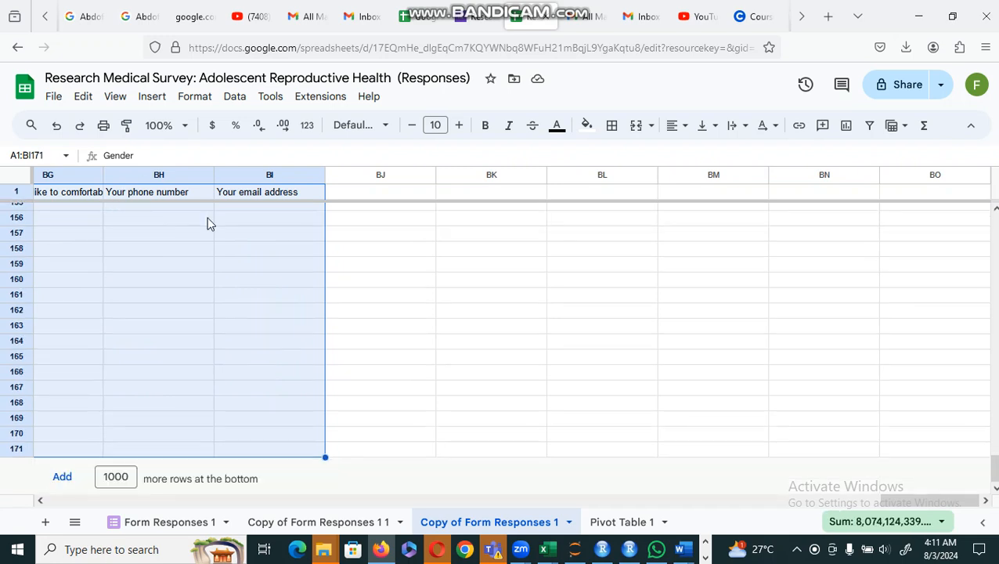
{"action": "left_click", "coordinate": [235, 97]}
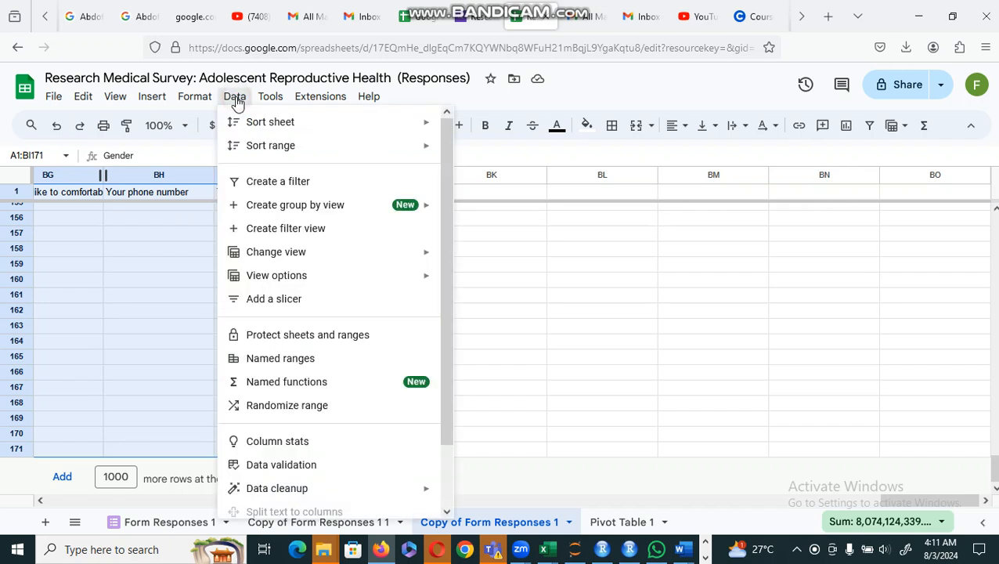
{"action": "left_click", "coordinate": [290, 181]}
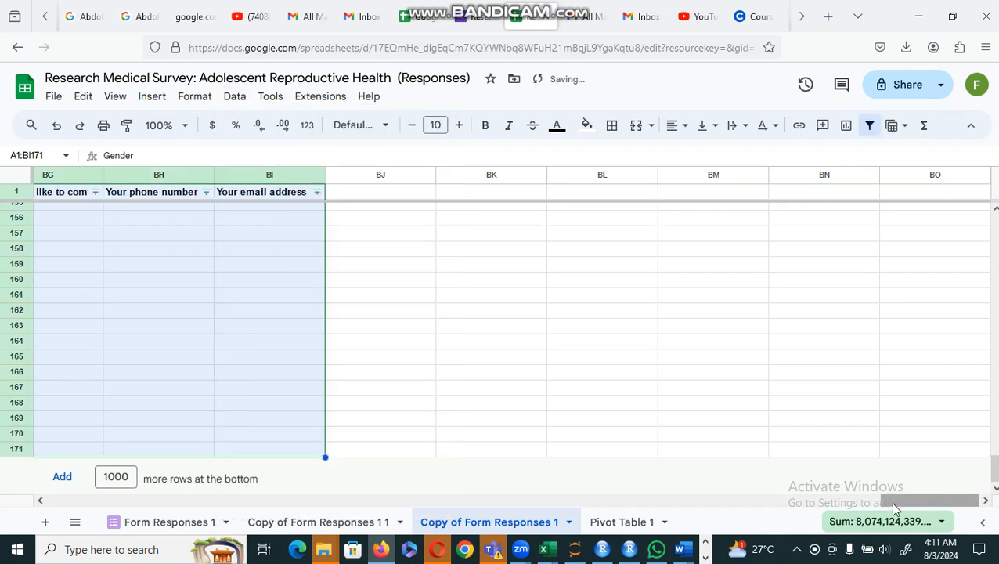
- Filter the Gender column by values so that only (Blanks) is kept, leaving out Female and Male
{"action": "left_click_drag", "start_coordinate": [889, 501], "coordinate": [69, 433]}
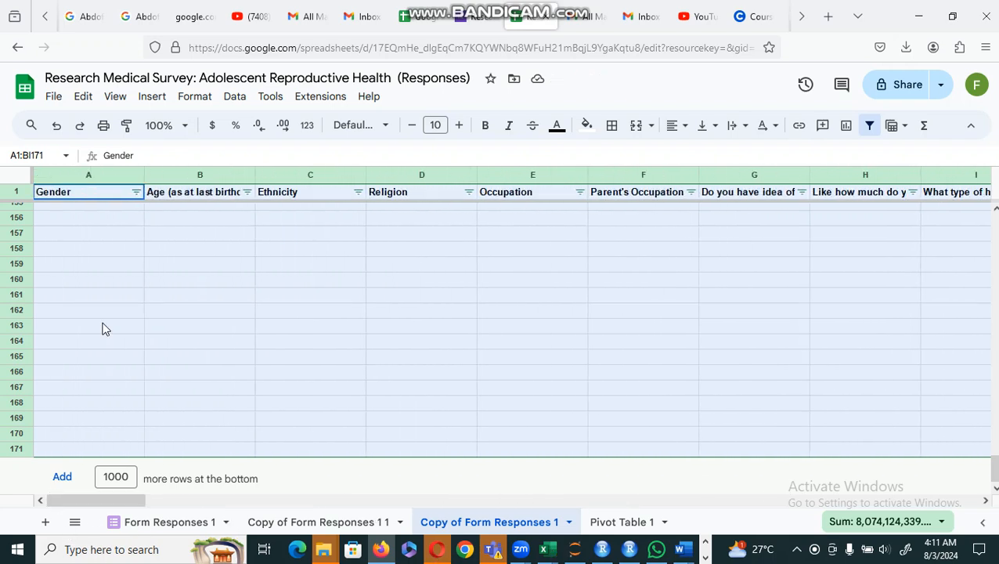
{"action": "left_click", "coordinate": [136, 193]}
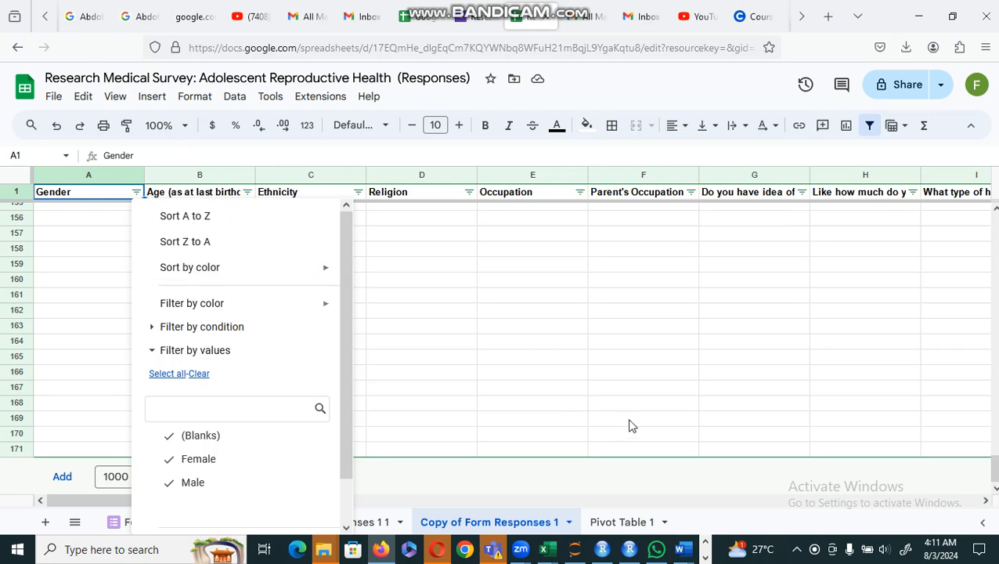
{"action": "left_click", "coordinate": [996, 468]}
{"action": "left_click_drag", "start_coordinate": [995, 467], "coordinate": [996, 213]}
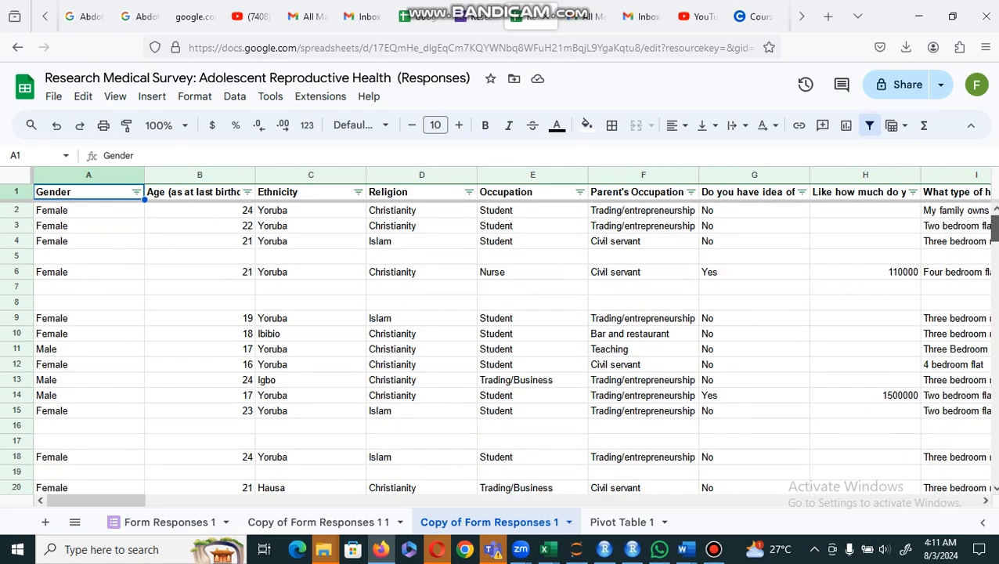
{"action": "left_click", "coordinate": [137, 193]}
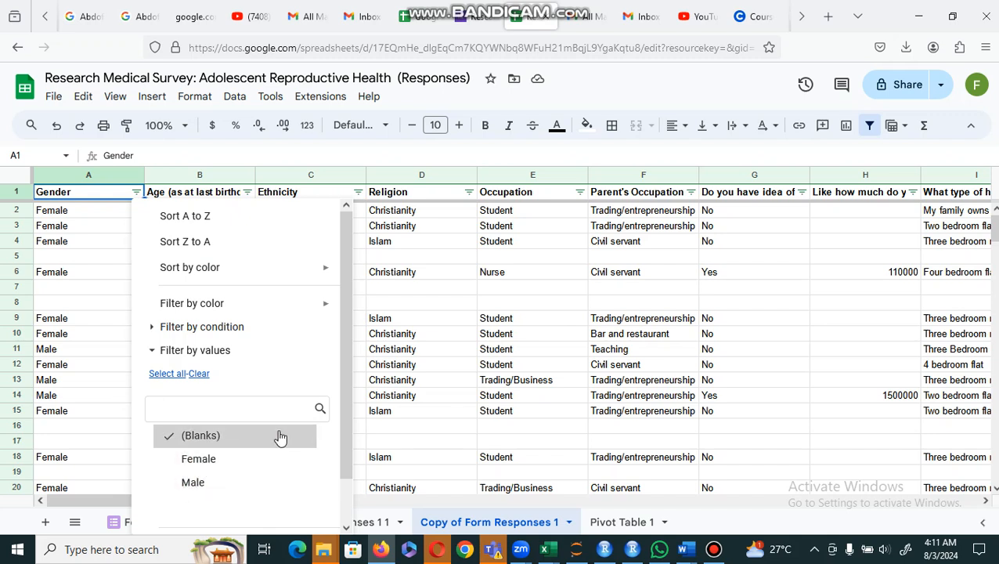
{"action": "left_click_drag", "start_coordinate": [343, 449], "coordinate": [337, 492]}
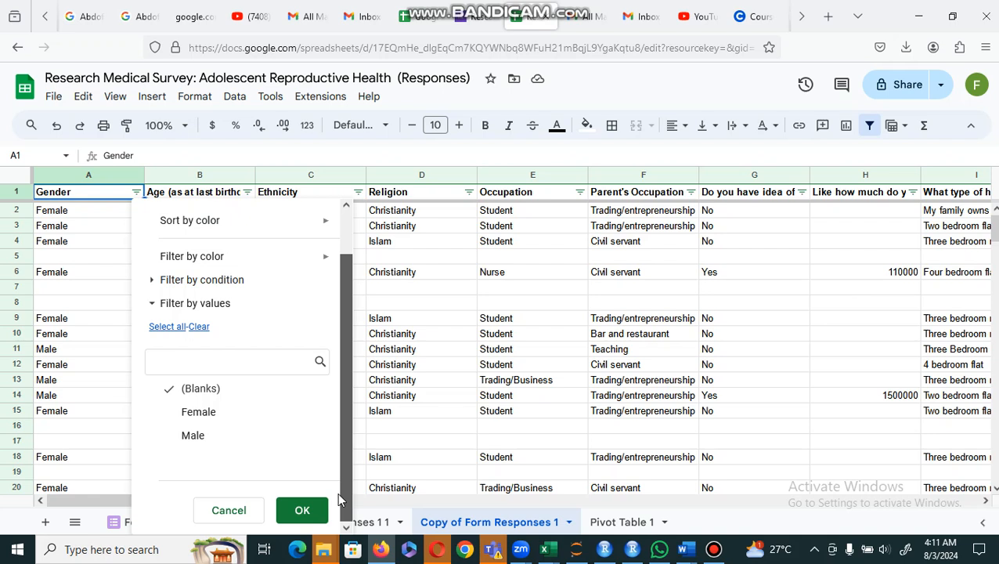
{"action": "left_click", "coordinate": [300, 510]}
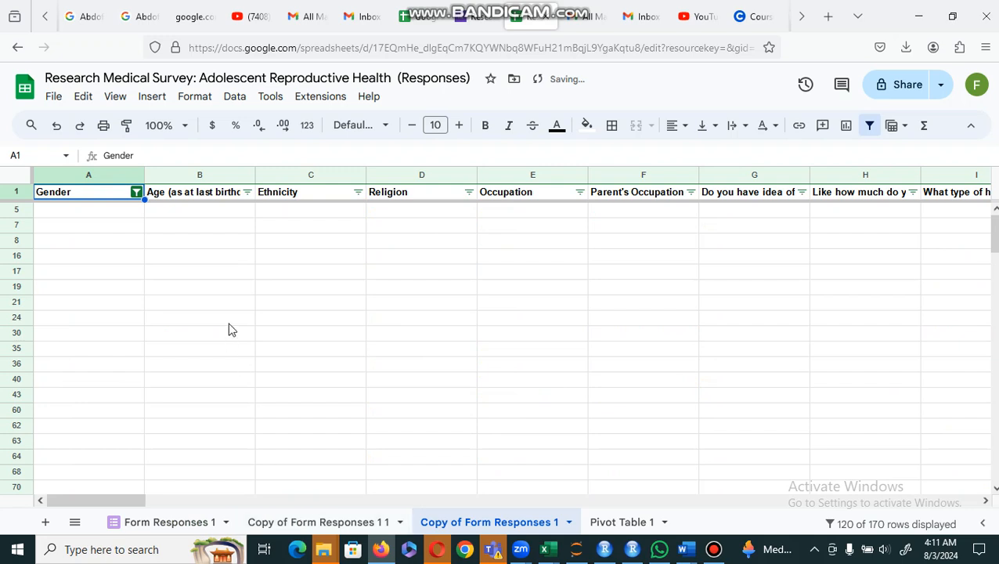
- Examine the filtered rows by moving down the Gender column cell by cell to A64
{"action": "key", "text": "Down"}
{"action": "key", "text": "Down"}
{"action": "key", "text": "Down"}
{"action": "key", "text": "Down"}
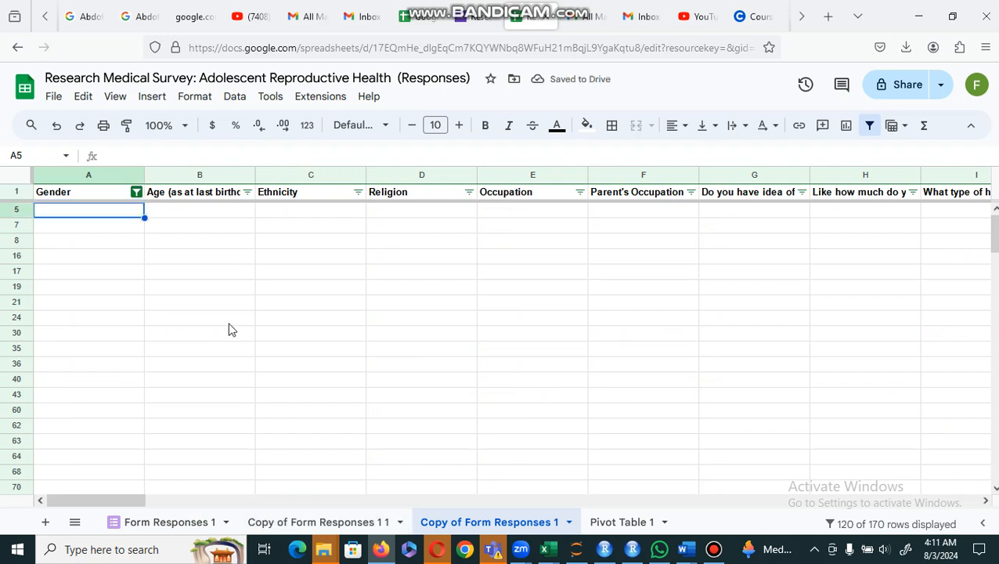
{"action": "key", "text": "Up"}
{"action": "key", "text": "Up"}
{"action": "key", "text": "Up"}
{"action": "key", "text": "Up"}
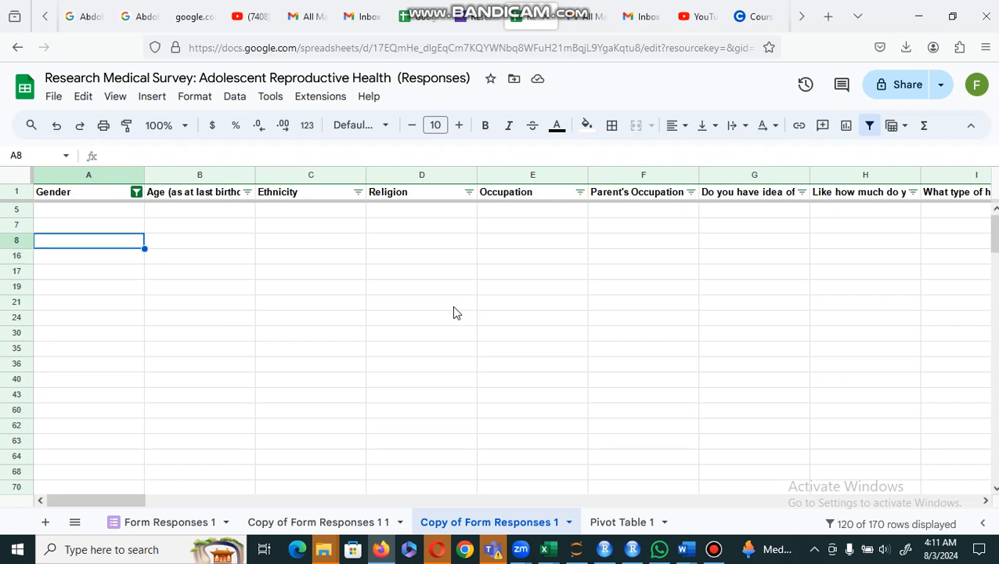
{"action": "key", "text": "Down"}
{"action": "key", "text": "Up"}
{"action": "key", "text": "Down"}
{"action": "key", "text": "Down"}
{"action": "key", "text": "Down"}
{"action": "key", "text": "Down"}
{"action": "key", "text": "Down"}
{"action": "key", "text": "Down"}
{"action": "key", "text": "Down"}
{"action": "key", "text": "Down"}
{"action": "key", "text": "Down"}
{"action": "key", "text": "Down"}
{"action": "key", "text": "Down"}
{"action": "key", "text": "Down"}
{"action": "key", "text": "Down"}
{"action": "key", "text": "Down"}
{"action": "key", "text": "Down"}
{"action": "key", "text": "Down"}
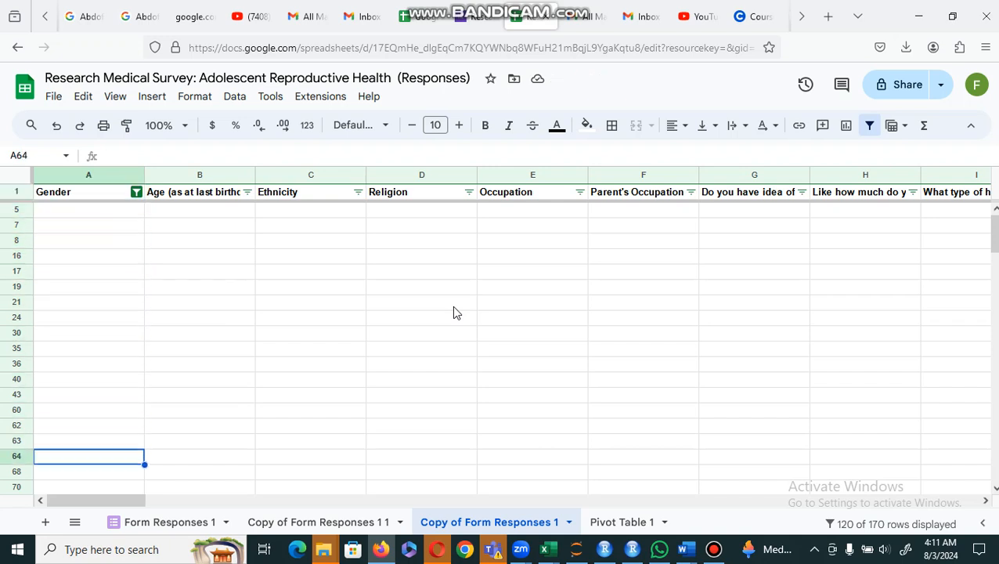
- Examine the remaining filtered blank rows in the Gender column from A64 down to the last row, A171
{"action": "key", "text": "Down"}
{"action": "key", "text": "Down"}
{"action": "key", "text": "Down"}
{"action": "key", "text": "Down"}
{"action": "key", "text": "Down"}
{"action": "key", "text": "Down"}
{"action": "key", "text": "Down"}
{"action": "key", "text": "Down"}
{"action": "key", "text": "Down"}
{"action": "key", "text": "Down"}
{"action": "key", "text": "Down"}
{"action": "key", "text": "Down"}
{"action": "key", "text": "Down"}
{"action": "key", "text": "Down"}
{"action": "key", "text": "Down"}
{"action": "key", "text": "Down"}
{"action": "key", "text": "Down"}
{"action": "key", "text": "Down"}
{"action": "key", "text": "Down"}
{"action": "key", "text": "Down"}
{"action": "key", "text": "Down"}
{"action": "key", "text": "Down"}
{"action": "key", "text": "Down"}
{"action": "key", "text": "Down"}
{"action": "key", "text": "Down"}
{"action": "key", "text": "Down"}
{"action": "key", "text": "Down"}
{"action": "key", "text": "Down"}
{"action": "key", "text": "Down"}
{"action": "key", "text": "Down"}
{"action": "key", "text": "Down"}
{"action": "key", "text": "Down"}
{"action": "key", "text": "Down"}
{"action": "key", "text": "Down"}
{"action": "key", "text": "Down"}
{"action": "key", "text": "Down"}
{"action": "key", "text": "Down"}
{"action": "key", "text": "Down"}
{"action": "key", "text": "Down"}
{"action": "key", "text": "Down"}
{"action": "key", "text": "Down"}
{"action": "key", "text": "Down"}
{"action": "key", "text": "Down"}
{"action": "key", "text": "Down"}
{"action": "key", "text": "Down"}
{"action": "key", "text": "Down"}
{"action": "key", "text": "Down"}
{"action": "key", "text": "Down"}
{"action": "key", "text": "Down"}
{"action": "key", "text": "Down"}
{"action": "key", "text": "Down"}
{"action": "key", "text": "Down"}
{"action": "key", "text": "Down"}
{"action": "key", "text": "Down"}
{"action": "key", "text": "Down"}
{"action": "key", "text": "Down"}
{"action": "key", "text": "Down"}
{"action": "key", "text": "Down"}
{"action": "key", "text": "Down"}
{"action": "key", "text": "Down"}
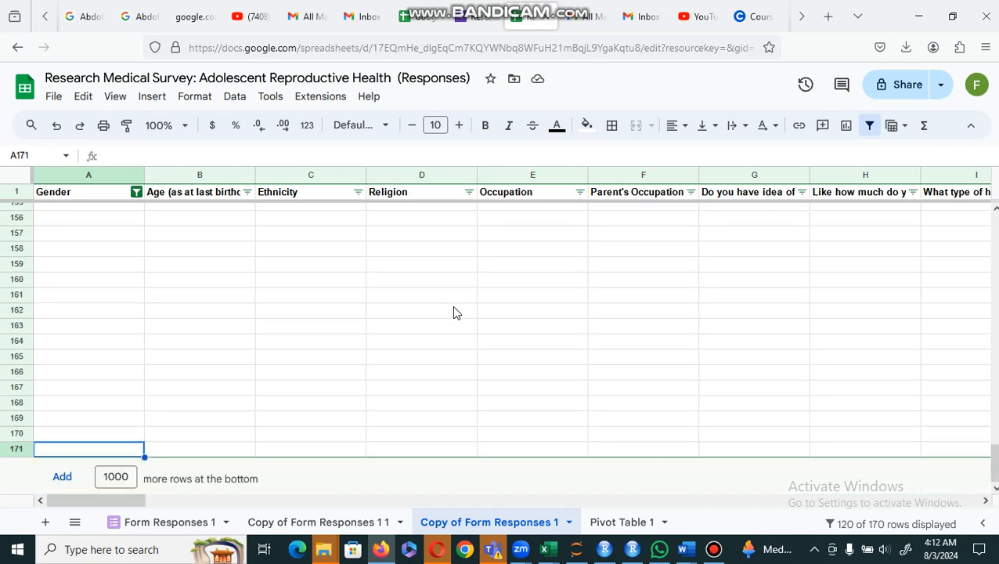
- Review the filtered blank rows again from A171 back up to the start of the Gender column
{"action": "key", "text": "Up"}
{"action": "key", "text": "Up"}
{"action": "key", "text": "Up"}
{"action": "key", "text": "Up"}
{"action": "key", "text": "Up"}
{"action": "key", "text": "Up"}
{"action": "key", "text": "Up"}
{"action": "key", "text": "Up"}
{"action": "key", "text": "Up"}
{"action": "key", "text": "Up"}
{"action": "key", "text": "Up"}
{"action": "key", "text": "Up"}
{"action": "key", "text": "Up"}
{"action": "key", "text": "Up"}
{"action": "key", "text": "Up"}
{"action": "key", "text": "Up"}
{"action": "key", "text": "Up"}
{"action": "key", "text": "Up"}
{"action": "key", "text": "Up"}
{"action": "key", "text": "Up"}
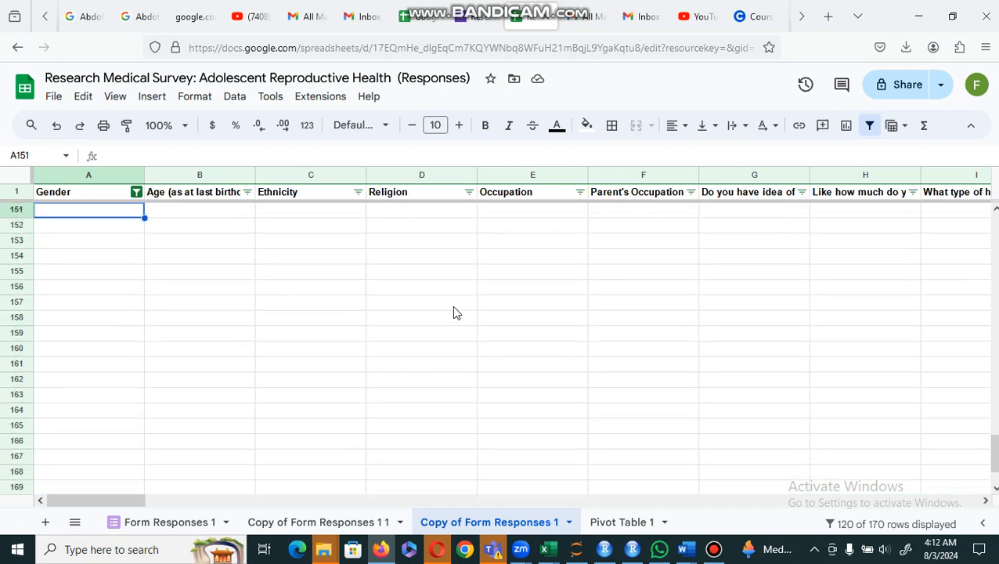
{"action": "key", "text": "Up"}
{"action": "key", "text": "Up"}
{"action": "key", "text": "Up"}
{"action": "key", "text": "Up"}
{"action": "key", "text": "Up"}
{"action": "key", "text": "Up"}
{"action": "key", "text": "Up"}
{"action": "key", "text": "Up"}
{"action": "key", "text": "Up"}
{"action": "key", "text": "Up"}
{"action": "key", "text": "Up"}
{"action": "key", "text": "Up"}
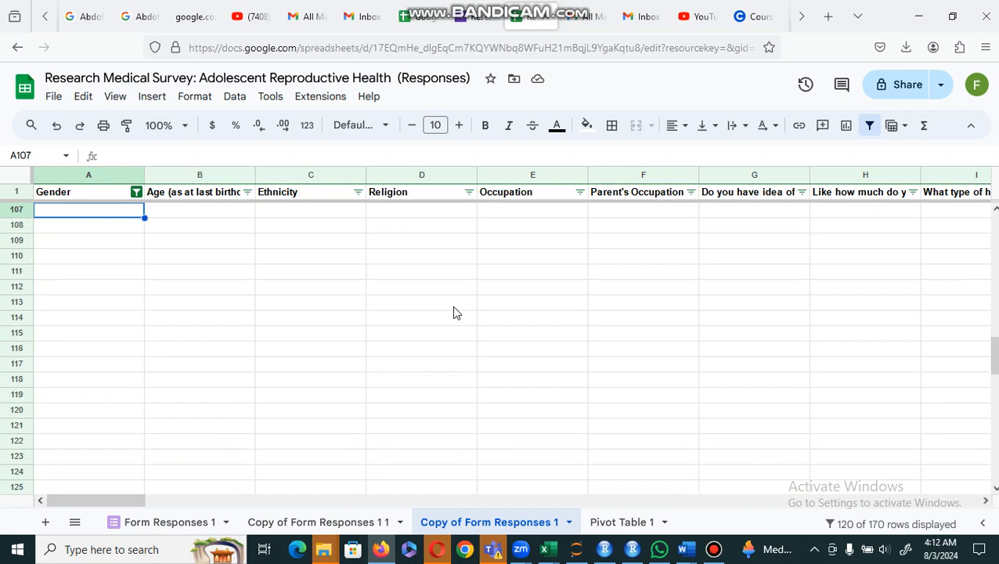
{"action": "key", "text": "Up"}
{"action": "key", "text": "Up"}
{"action": "key", "text": "Up"}
{"action": "key", "text": "Up"}
{"action": "key", "text": "Up"}
{"action": "key", "text": "Up"}
{"action": "key", "text": "Up"}
{"action": "key", "text": "Up"}
{"action": "key", "text": "Up"}
{"action": "key", "text": "Up"}
{"action": "key", "text": "Up"}
{"action": "key", "text": "Up"}
{"action": "key", "text": "Up"}
{"action": "key", "text": "Up"}
{"action": "key", "text": "Up"}
{"action": "key", "text": "Up"}
{"action": "key", "text": "Up"}
{"action": "key", "text": "Up"}
{"action": "key", "text": "Up"}
{"action": "key", "text": "Up"}
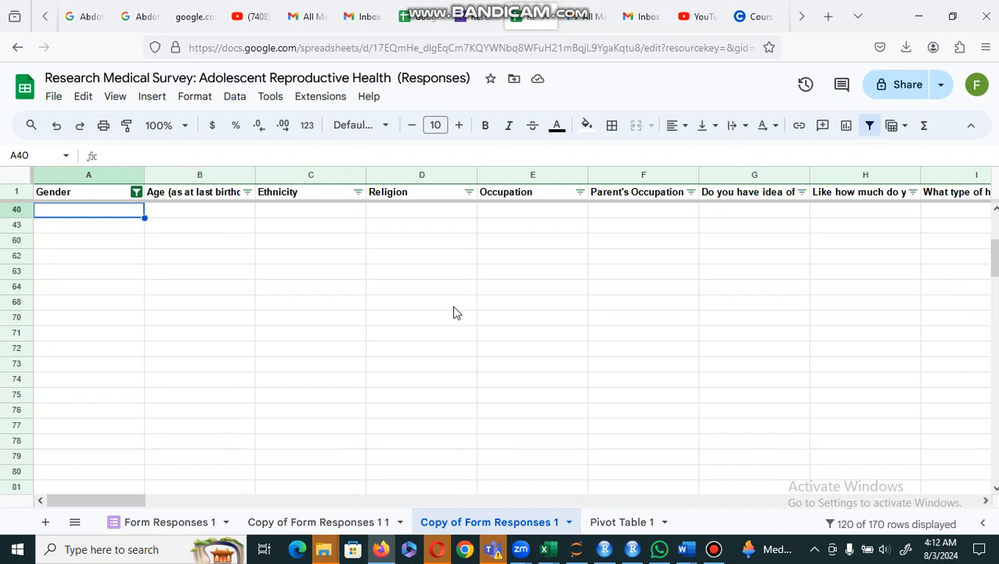
{"action": "key", "text": "Up"}
- Select the filtered blank Gender cells from A5 down to the last row, A171
{"action": "key", "text": "Down"}
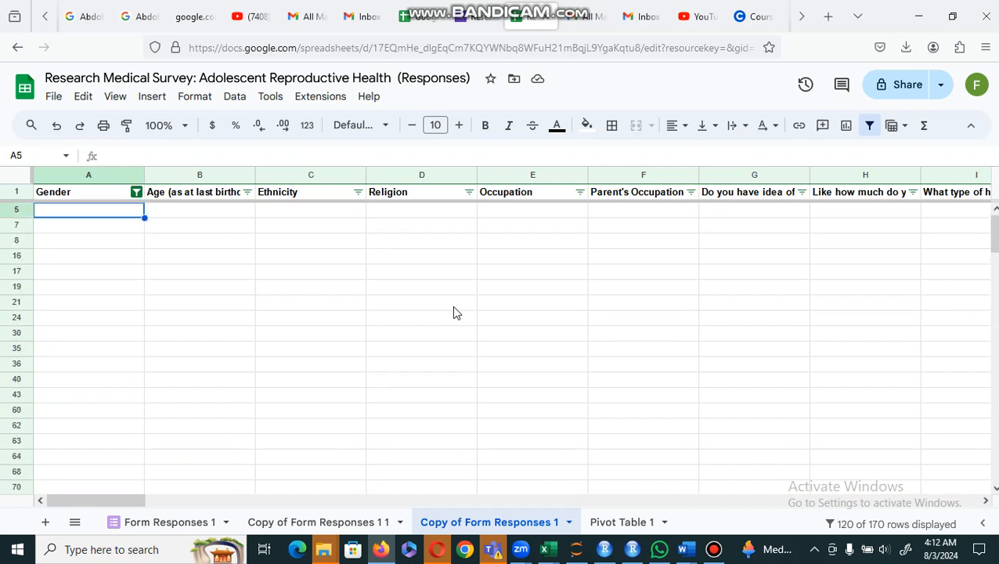
{"action": "key", "text": "shift+Down"}
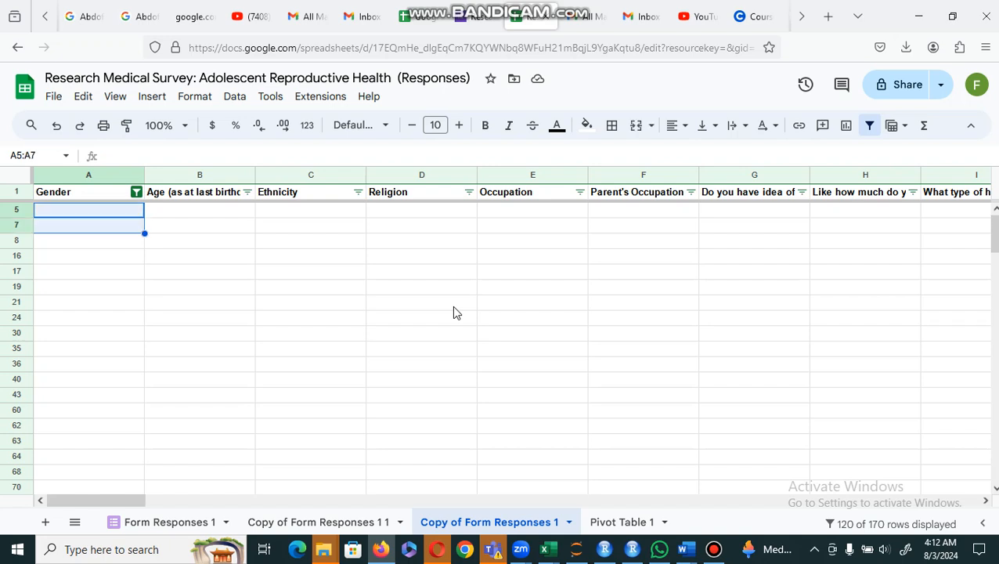
{"action": "key", "text": "shift+Down"}
{"action": "key", "text": "shift+Down"}
{"action": "key", "text": "shift+Down"}
{"action": "key", "text": "shift+Down"}
{"action": "key", "text": "shift+Down"}
{"action": "key", "text": "shift+Down"}
{"action": "key", "text": "shift+Down"}
{"action": "key", "text": "shift+Down"}
{"action": "key", "text": "shift+Down"}
{"action": "key", "text": "shift+Down"}
{"action": "key", "text": "shift+Down"}
{"action": "key", "text": "shift+Down"}
{"action": "key", "text": "shift+Down"}
{"action": "key", "text": "shift+Down"}
{"action": "key", "text": "shift+Down"}
{"action": "key", "text": "shift+Down"}
{"action": "key", "text": "shift+Down"}
{"action": "key", "text": "shift+Down"}
{"action": "key", "text": "shift+Down"}
{"action": "key", "text": "shift+Down"}
{"action": "key", "text": "shift+Down"}
{"action": "key", "text": "shift+Down"}
{"action": "key", "text": "shift+Down"}
{"action": "key", "text": "shift+Down"}
{"action": "key", "text": "shift+Down"}
{"action": "key", "text": "shift+Down"}
{"action": "key", "text": "shift+Down"}
{"action": "key", "text": "shift+Down"}
{"action": "key", "text": "shift+Down"}
{"action": "key", "text": "shift+Down"}
{"action": "key", "text": "shift+Down"}
{"action": "key", "text": "shift+Down"}
{"action": "key", "text": "shift+Down"}
{"action": "key", "text": "shift+Down"}
{"action": "key", "text": "shift+Down"}
{"action": "key", "text": "shift+Down"}
{"action": "key", "text": "shift+Down"}
{"action": "key", "text": "shift+Down"}
{"action": "key", "text": "shift+Down"}
{"action": "key", "text": "shift+Down"}
{"action": "key", "text": "shift+Down"}
{"action": "key", "text": "shift+Down"}
{"action": "key", "text": "shift+Down"}
{"action": "key", "text": "shift+Down"}
{"action": "key", "text": "shift+Down"}
{"action": "key", "text": "shift+Down"}
{"action": "key", "text": "shift+Down"}
{"action": "key", "text": "shift+Down"}
{"action": "key", "text": "shift+Down"}
{"action": "key", "text": "shift+Down"}
{"action": "key", "text": "shift+Down"}
{"action": "key", "text": "shift+Down"}
{"action": "key", "text": "shift+Down"}
{"action": "key", "text": "shift+Down"}
{"action": "key", "text": "shift+Down"}
{"action": "key", "text": "shift+Down"}
{"action": "key", "text": "shift+Down"}
{"action": "key", "text": "shift+Down"}
{"action": "key", "text": "shift+Down"}
{"action": "key", "text": "shift+Down"}
{"action": "key", "text": "shift+Down"}
{"action": "key", "text": "shift+Down"}
{"action": "key", "text": "shift+Down"}
{"action": "key", "text": "shift+Down"}
{"action": "key", "text": "shift+Down"}
{"action": "key", "text": "shift+Down"}
{"action": "key", "text": "shift+Down"}
{"action": "key", "text": "shift+Down"}
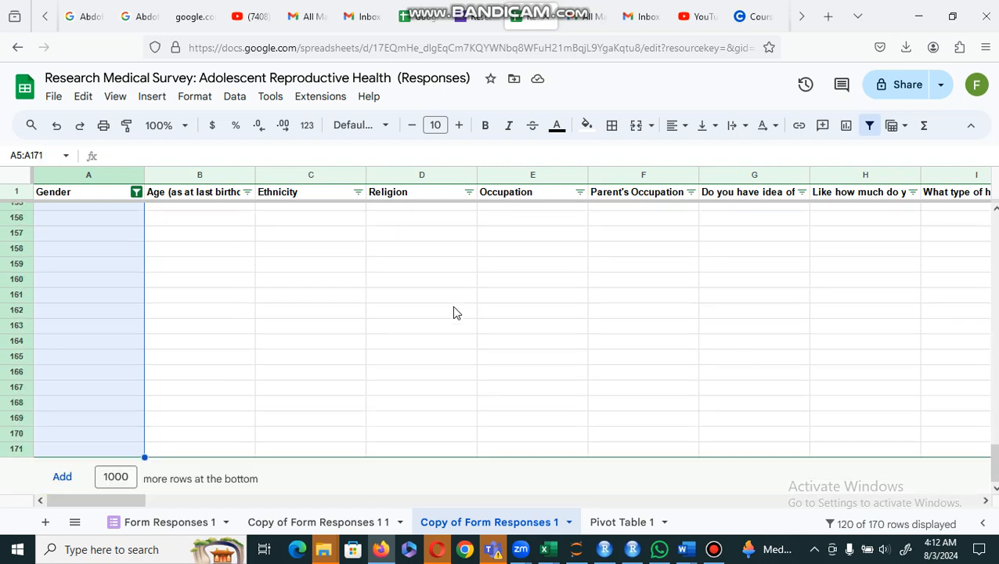
- Extend the selection across all survey columns to cover A5:BI171 and delete the selected blank rows
{"action": "key", "text": "shift+Right"}
{"action": "key", "text": "shift+Right"}
{"action": "key", "text": "shift+Right"}
{"action": "key", "text": "shift+Right"}
{"action": "key", "text": "shift+Right"}
{"action": "key", "text": "shift+Right"}
{"action": "key", "text": "shift+Right"}
{"action": "key", "text": "shift+Right"}
{"action": "key", "text": "shift+Right"}
{"action": "key", "text": "shift+Right"}
{"action": "key", "text": "shift+Right"}
{"action": "key", "text": "shift+Right"}
{"action": "key", "text": "shift+Right"}
{"action": "key", "text": "shift+Right"}
{"action": "key", "text": "shift+Right"}
{"action": "key", "text": "shift+Right"}
{"action": "key", "text": "shift+Right"}
{"action": "key", "text": "shift+Right"}
{"action": "key", "text": "shift+Right"}
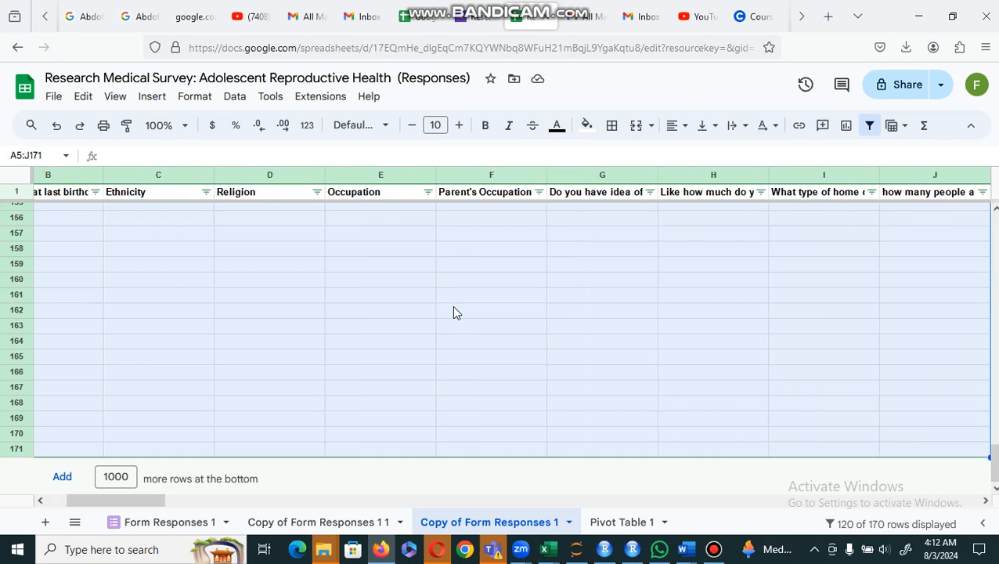
{"action": "key", "text": "shift+Right"}
{"action": "key", "text": "shift+Right"}
{"action": "key", "text": "shift+Right"}
{"action": "key", "text": "shift+Right"}
{"action": "key", "text": "shift+Right"}
{"action": "key", "text": "shift+Right"}
{"action": "key", "text": "shift+Right"}
{"action": "key", "text": "shift+Right"}
{"action": "key", "text": "shift+Right"}
{"action": "key", "text": "shift+Right"}
{"action": "key", "text": "shift+Right"}
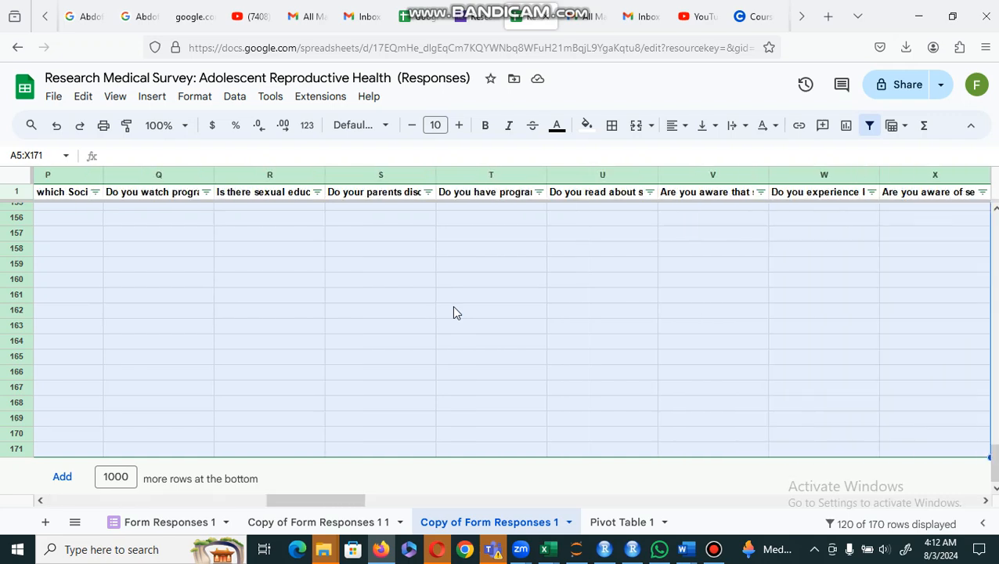
{"action": "key", "text": "shift+Right"}
{"action": "key", "text": "shift+Right"}
{"action": "key", "text": "shift+Right"}
{"action": "key", "text": "shift+Right"}
{"action": "key", "text": "shift+Right"}
{"action": "key", "text": "shift+Right"}
{"action": "key", "text": "shift+Right"}
{"action": "key", "text": "shift+Right"}
{"action": "key", "text": "shift+Right"}
{"action": "key", "text": "shift+Right"}
{"action": "key", "text": "shift+Right"}
{"action": "key", "text": "shift+Right"}
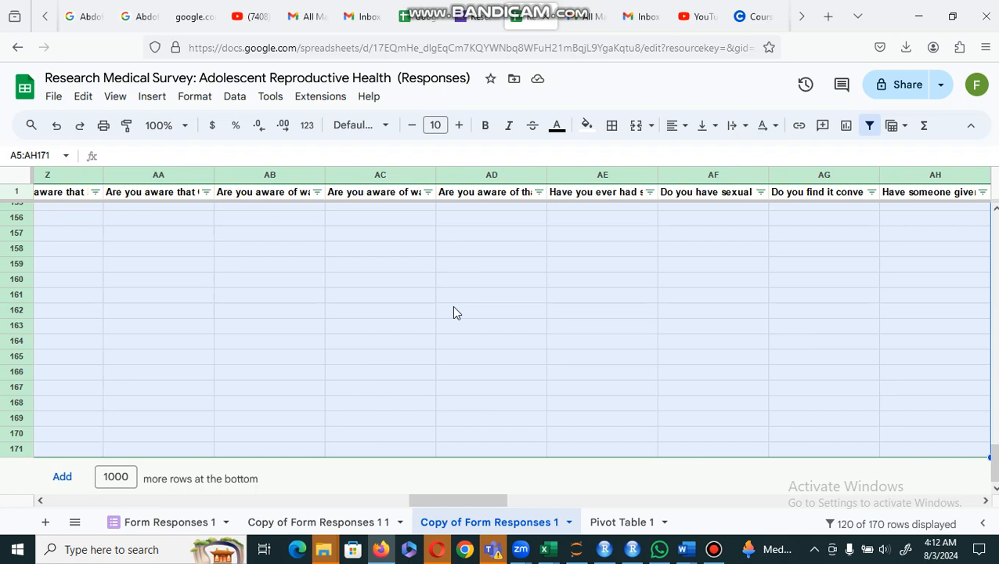
{"action": "key", "text": "shift+Right"}
{"action": "key", "text": "shift+Right"}
{"action": "key", "text": "shift+Right"}
{"action": "key", "text": "shift+Right"}
{"action": "key", "text": "shift+Right"}
{"action": "key", "text": "shift+Right"}
{"action": "key", "text": "shift+Right"}
{"action": "key", "text": "shift+Right"}
{"action": "key", "text": "shift+Right"}
{"action": "key", "text": "shift+Right"}
{"action": "key", "text": "shift+Right"}
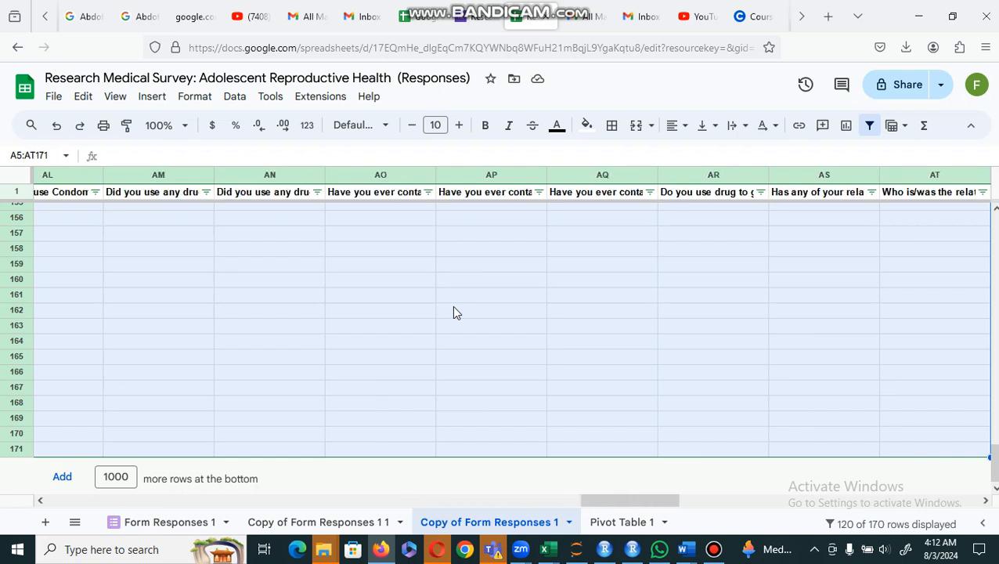
{"action": "key", "text": "shift+Right"}
{"action": "key", "text": "shift+Right"}
{"action": "key", "text": "shift+Right"}
{"action": "key", "text": "shift+Right"}
{"action": "key", "text": "shift+Right"}
{"action": "key", "text": "shift+Right"}
{"action": "key", "text": "shift+Right"}
{"action": "key", "text": "shift+Right"}
{"action": "key", "text": "shift+Right"}
{"action": "key", "text": "shift+Right"}
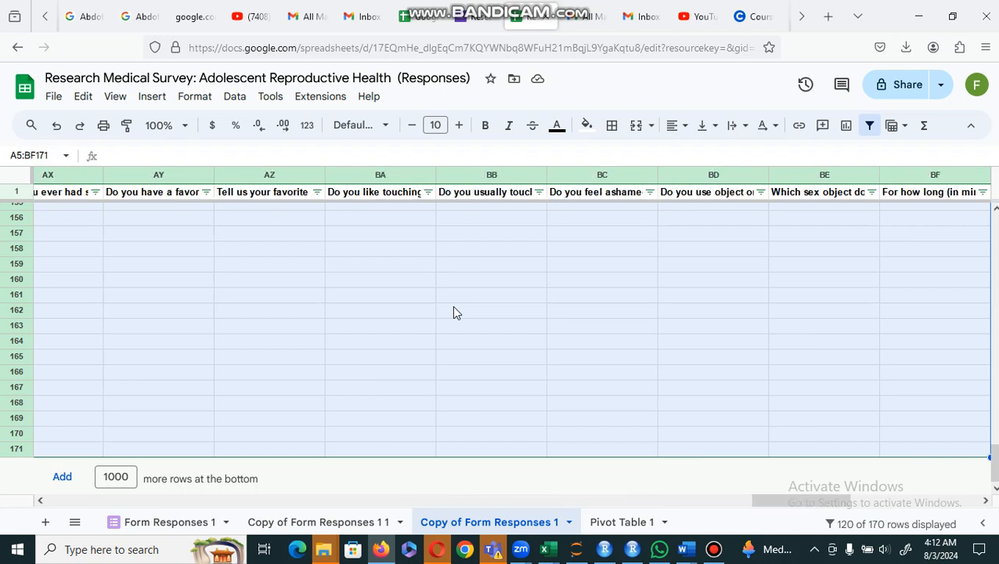
{"action": "key", "text": "shift+Left"}
{"action": "key", "text": "shift+Left"}
{"action": "key", "text": "shift+Left"}
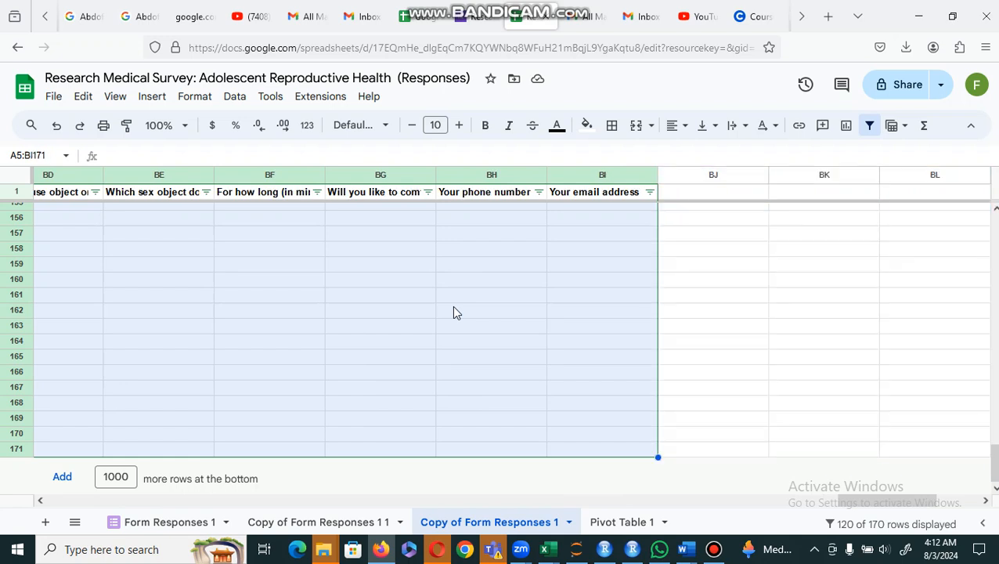
{"action": "right_click", "coordinate": [453, 306]}
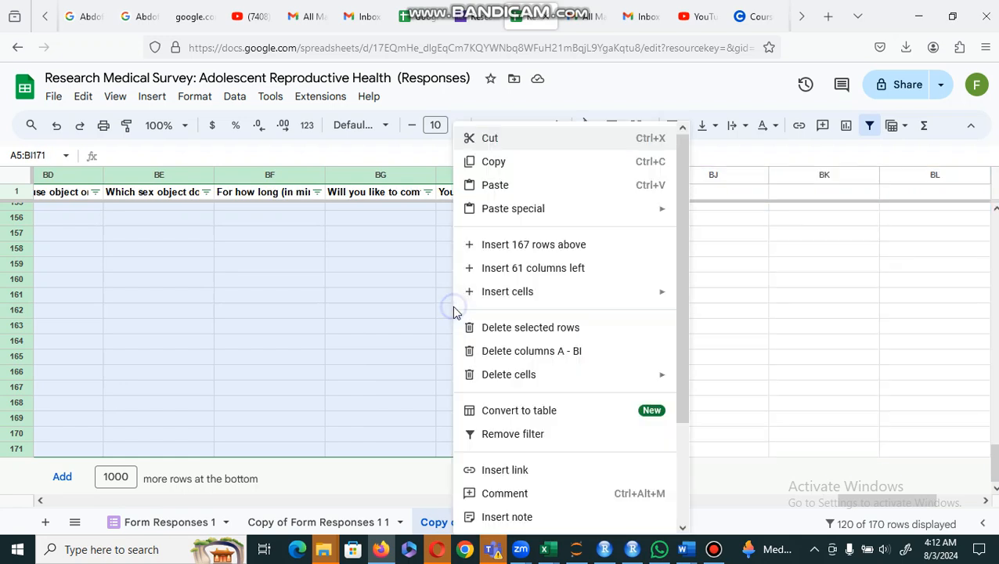
{"action": "left_click", "coordinate": [521, 329]}
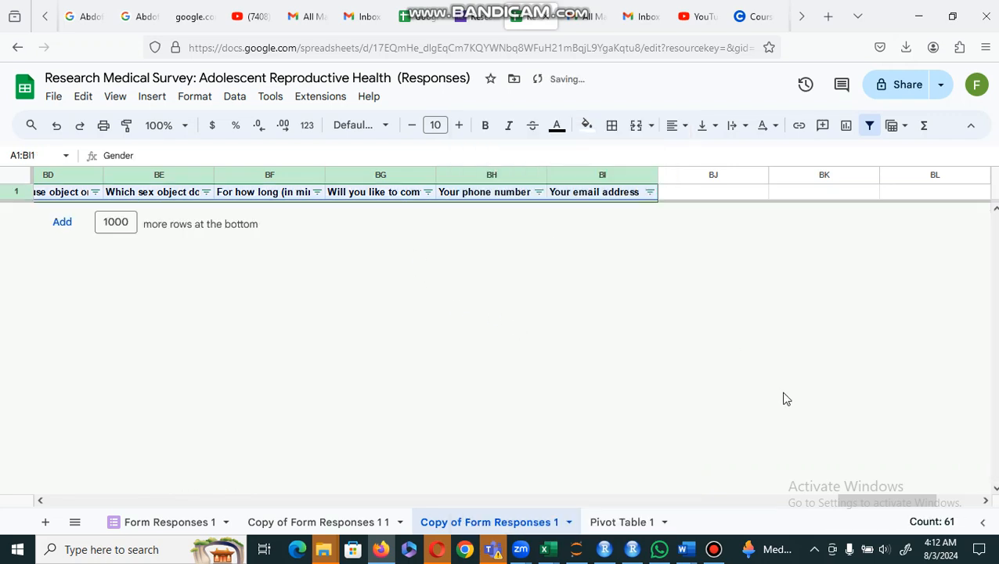
- Include Female and Male in the Gender column's value filter and select the first response cell, A2
{"action": "left_click_drag", "start_coordinate": [865, 503], "coordinate": [68, 504]}
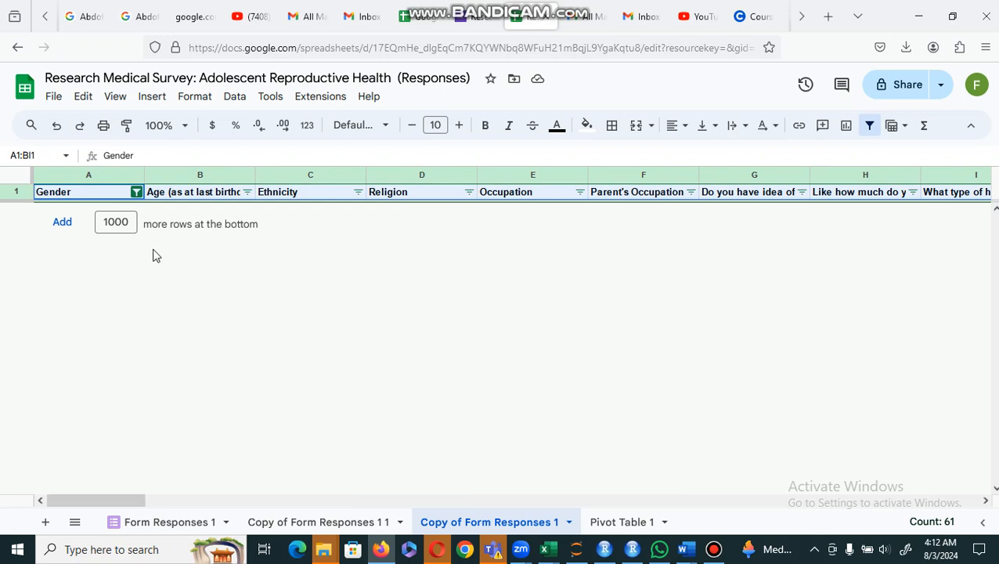
{"action": "left_click", "coordinate": [137, 192]}
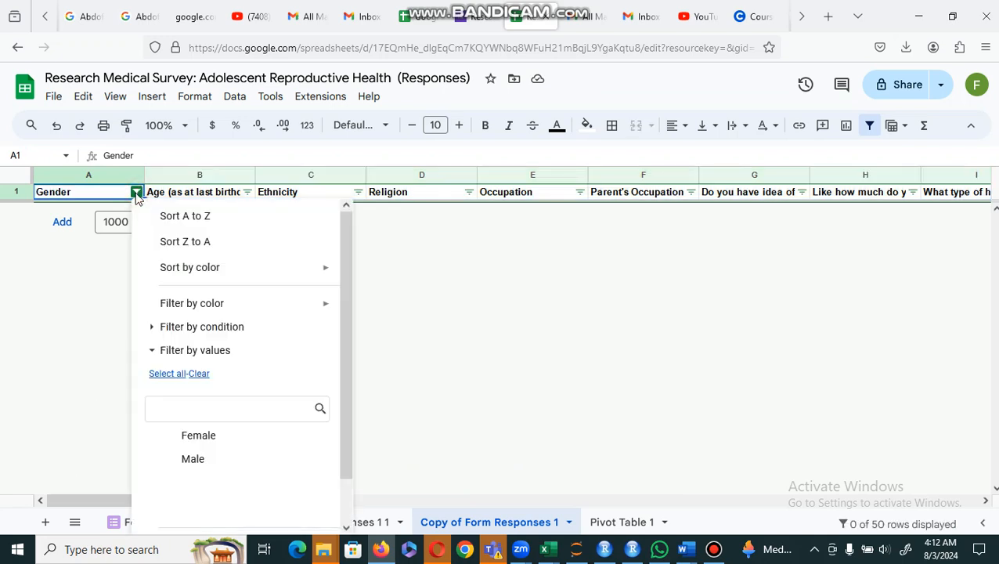
{"action": "left_click", "coordinate": [185, 437]}
{"action": "left_click", "coordinate": [180, 460]}
{"action": "left_click_drag", "start_coordinate": [342, 443], "coordinate": [345, 468]}
{"action": "left_click", "coordinate": [302, 511]}
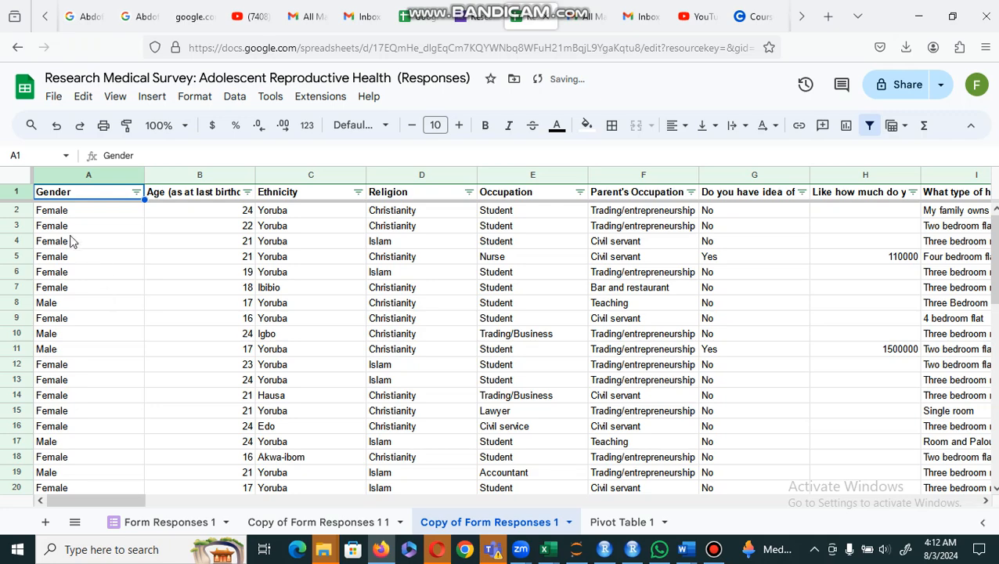
{"action": "left_click", "coordinate": [67, 227]}
{"action": "key", "text": "Up"}
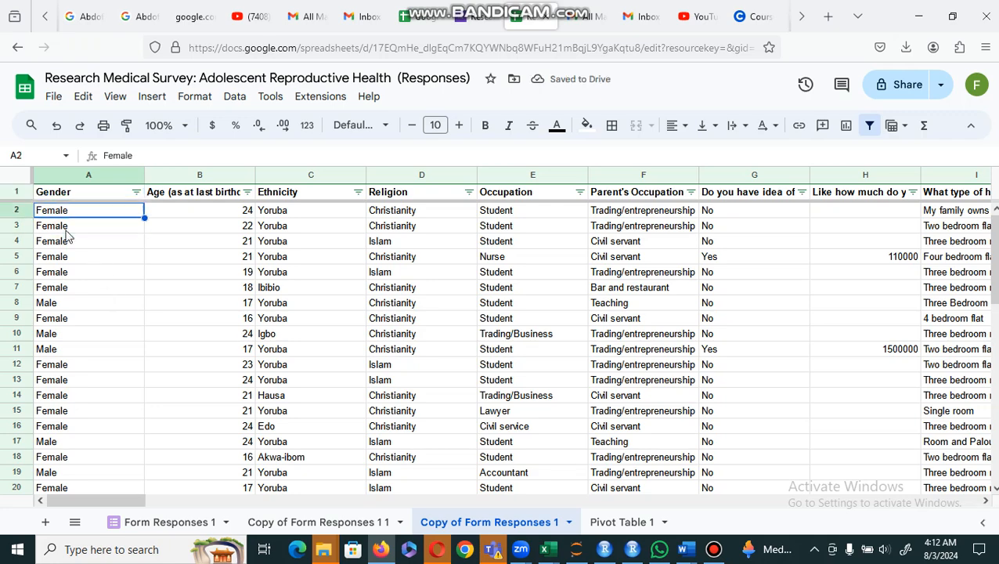
- Review the remaining responses in the Gender column from A2 down to the last row, A51, for leftover blanks
{"action": "key", "text": "Down"}
{"action": "key", "text": "Down"}
{"action": "key", "text": "Down"}
{"action": "key", "text": "Down"}
{"action": "key", "text": "Down"}
{"action": "key", "text": "Down"}
{"action": "key", "text": "Down"}
{"action": "key", "text": "Down"}
{"action": "key", "text": "Down"}
{"action": "key", "text": "Down"}
{"action": "key", "text": "Down"}
{"action": "key", "text": "Down"}
{"action": "key", "text": "Down"}
{"action": "key", "text": "Down"}
{"action": "key", "text": "Down"}
{"action": "key", "text": "Down"}
{"action": "key", "text": "Down"}
{"action": "key", "text": "Down"}
{"action": "key", "text": "Down"}
{"action": "key", "text": "Down"}
{"action": "key", "text": "Down"}
{"action": "key", "text": "Down"}
{"action": "key", "text": "Down"}
{"action": "key", "text": "Down"}
{"action": "key", "text": "Down"}
{"action": "key", "text": "Down"}
{"action": "key", "text": "Down"}
{"action": "key", "text": "Down"}
{"action": "key", "text": "Down"}
{"action": "key", "text": "Down"}
{"action": "key", "text": "Down"}
{"action": "key", "text": "Down"}
{"action": "key", "text": "Down"}
{"action": "key", "text": "Down"}
{"action": "key", "text": "Down"}
{"action": "key", "text": "Down"}
{"action": "key", "text": "Down"}
{"action": "key", "text": "Down"}
{"action": "key", "text": "Down"}
{"action": "key", "text": "Down"}
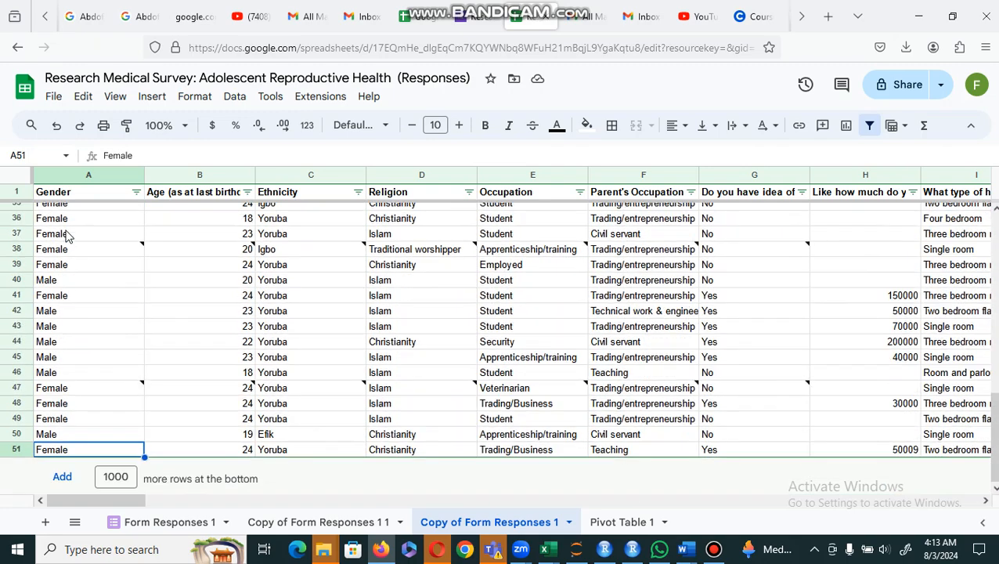
- Recheck the Gender column for blank entries from A51 back up to its header in A1
{"action": "key", "text": "Up"}
{"action": "key", "text": "Up"}
{"action": "key", "text": "Up"}
{"action": "key", "text": "Up"}
{"action": "key", "text": "Up"}
{"action": "key", "text": "Up"}
{"action": "key", "text": "Up"}
{"action": "key", "text": "Up"}
{"action": "key", "text": "Up"}
{"action": "key", "text": "Up"}
{"action": "key", "text": "Up"}
{"action": "key", "text": "Up"}
{"action": "key", "text": "Up"}
{"action": "key", "text": "Up"}
{"action": "key", "text": "Up"}
{"action": "key", "text": "Up"}
{"action": "key", "text": "Up"}
{"action": "key", "text": "Up"}
{"action": "key", "text": "Up"}
{"action": "key", "text": "Up"}
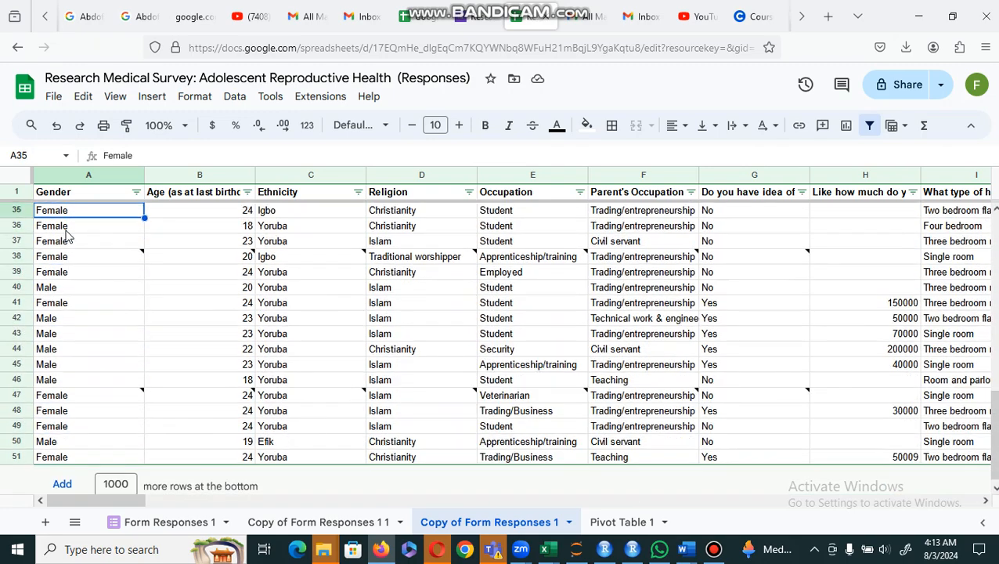
{"action": "key", "text": "Up"}
{"action": "key", "text": "Up"}
{"action": "key", "text": "Up"}
{"action": "key", "text": "Up"}
{"action": "key", "text": "Up"}
{"action": "key", "text": "Up"}
{"action": "key", "text": "Up"}
{"action": "key", "text": "Up"}
{"action": "key", "text": "Up"}
{"action": "key", "text": "Up"}
{"action": "key", "text": "Up"}
{"action": "key", "text": "Up"}
{"action": "key", "text": "Up"}
{"action": "key", "text": "Up"}
{"action": "key", "text": "Up"}
{"action": "key", "text": "Up"}
{"action": "key", "text": "Up"}
{"action": "key", "text": "Up"}
{"action": "key", "text": "Up"}
{"action": "key", "text": "Up"}
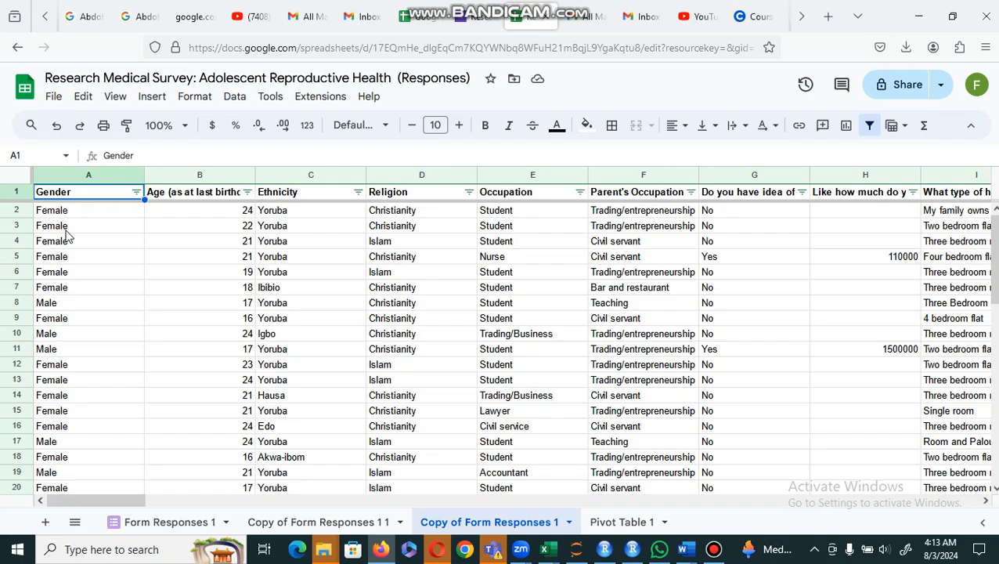
- Examine the remaining responses across the survey columns along row 3, from Gender to the phone number column, BH
{"action": "key", "text": "Down"}
{"action": "key", "text": "Down"}
{"action": "key", "text": "Right"}
{"action": "key", "text": "Right"}
{"action": "key", "text": "Right"}
{"action": "key", "text": "Right"}
{"action": "key", "text": "Right"}
{"action": "key", "text": "Right"}
{"action": "key", "text": "Right"}
{"action": "key", "text": "Right"}
{"action": "key", "text": "Right"}
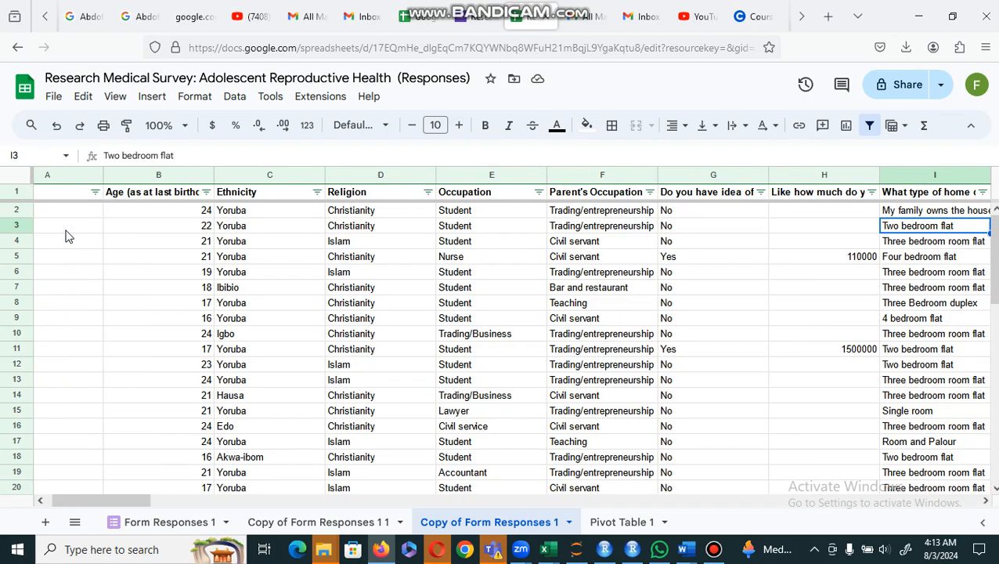
{"action": "key", "text": "Right"}
{"action": "key", "text": "Right"}
{"action": "key", "text": "Right"}
{"action": "key", "text": "Right"}
{"action": "key", "text": "Right"}
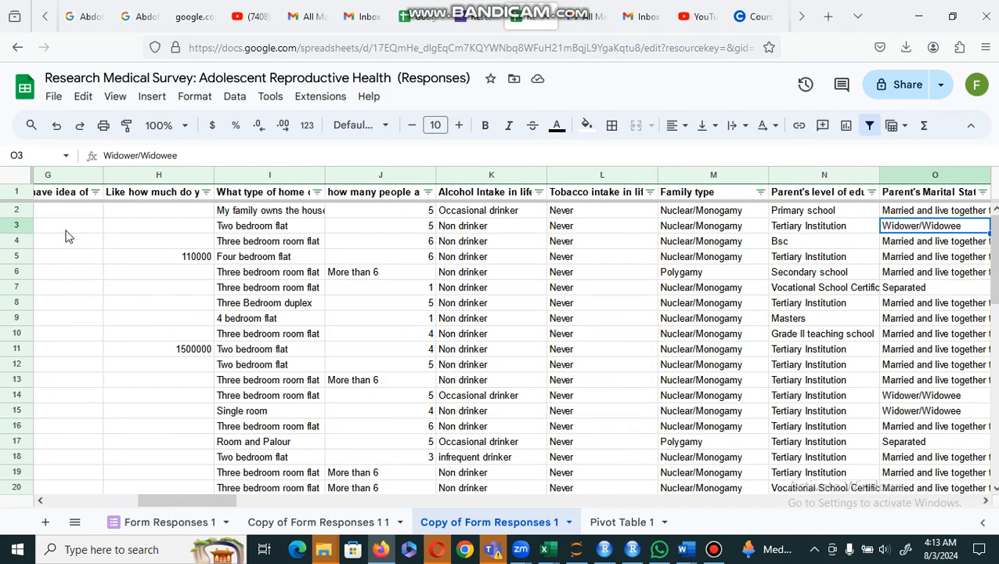
{"action": "key", "text": "Right"}
{"action": "key", "text": "Right"}
{"action": "key", "text": "Right"}
{"action": "key", "text": "Right"}
{"action": "key", "text": "Right"}
{"action": "key", "text": "Right"}
{"action": "key", "text": "Right"}
{"action": "key", "text": "Right"}
{"action": "key", "text": "Right"}
{"action": "key", "text": "Right"}
{"action": "key", "text": "Right"}
{"action": "key", "text": "Right"}
{"action": "key", "text": "Right"}
{"action": "key", "text": "Right"}
{"action": "key", "text": "Right"}
{"action": "key", "text": "Right"}
{"action": "key", "text": "Right"}
{"action": "key", "text": "Right"}
{"action": "key", "text": "Right"}
{"action": "key", "text": "Right"}
{"action": "key", "text": "Right"}
{"action": "key", "text": "Right"}
{"action": "key", "text": "Right"}
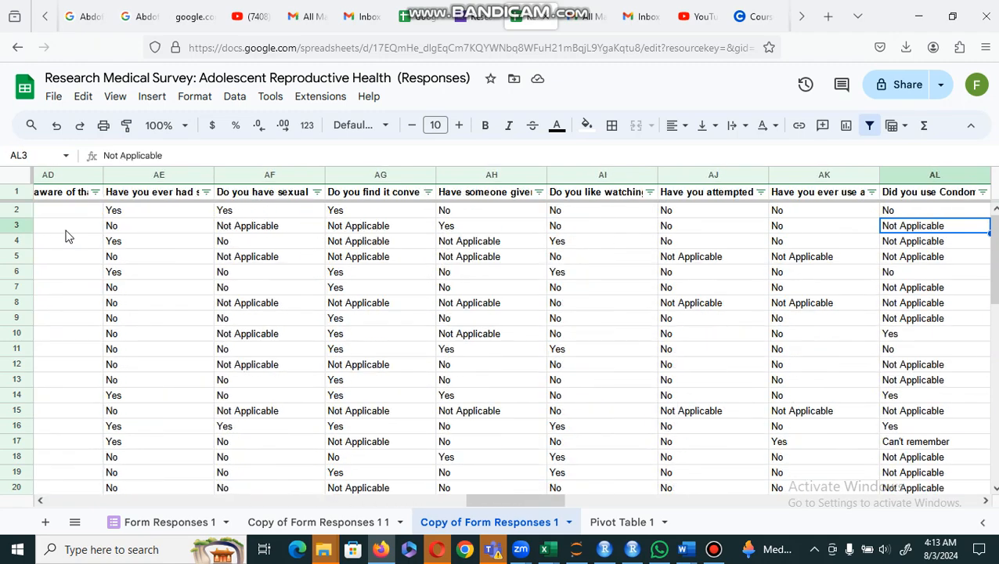
{"action": "key", "text": "Right"}
{"action": "key", "text": "Right"}
{"action": "key", "text": "Right"}
{"action": "key", "text": "Right"}
{"action": "key", "text": "Right"}
{"action": "key", "text": "Right"}
{"action": "key", "text": "Right"}
{"action": "key", "text": "Right"}
{"action": "key", "text": "Right"}
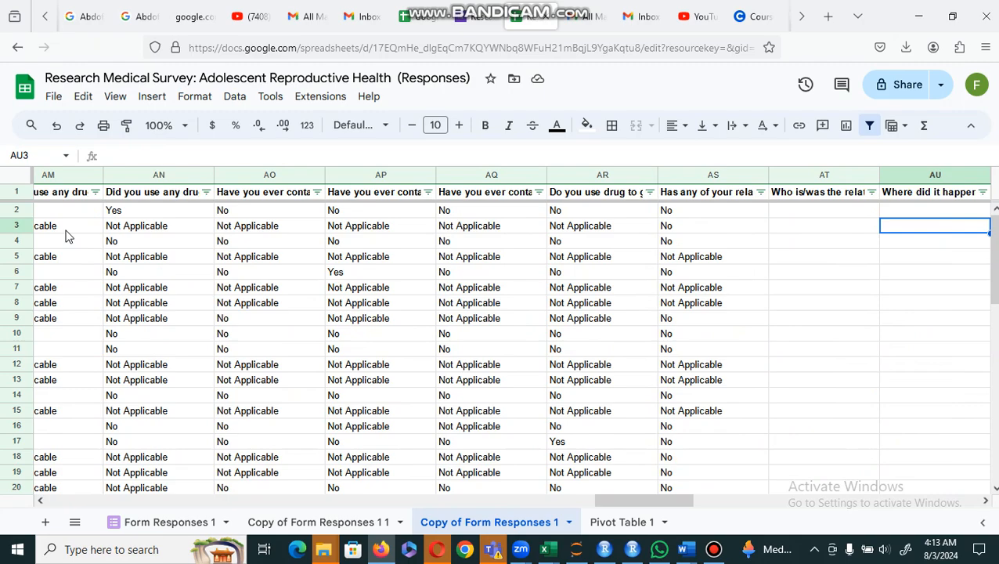
{"action": "key", "text": "Right"}
{"action": "key", "text": "Right"}
{"action": "key", "text": "Right"}
{"action": "key", "text": "Right"}
{"action": "key", "text": "Right"}
{"action": "key", "text": "Right"}
{"action": "key", "text": "Right"}
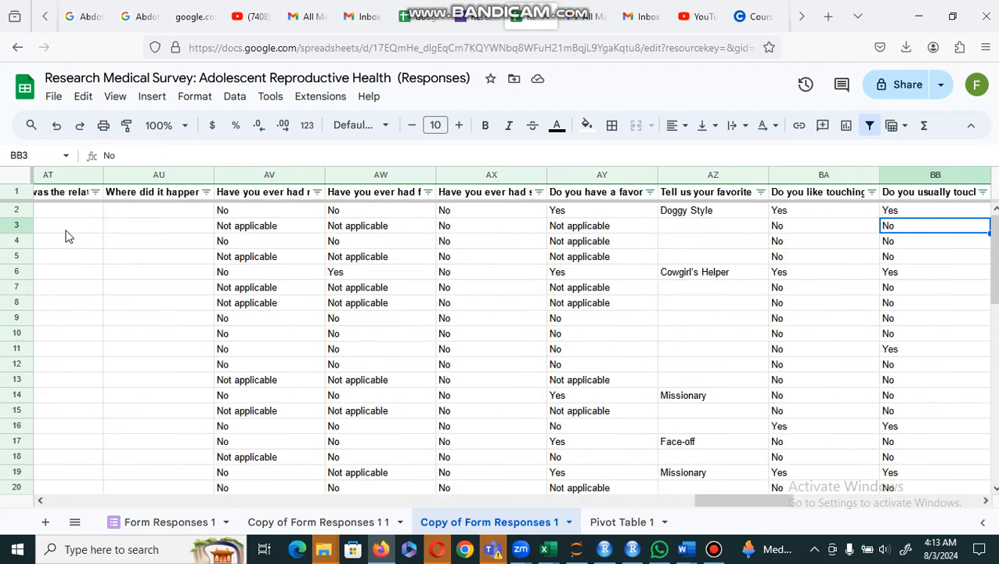
{"action": "key", "text": "Right"}
{"action": "key", "text": "Right"}
{"action": "key", "text": "Right"}
{"action": "key", "text": "Right"}
{"action": "key", "text": "Right"}
{"action": "key", "text": "Right"}
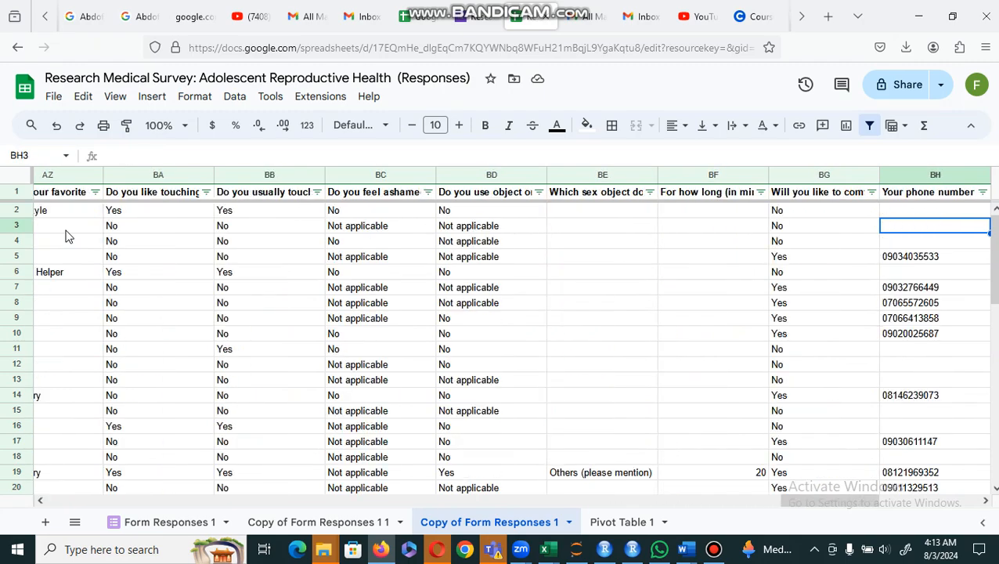
- Examine row 3 through the email address column, then check the responses back across all columns to Gender in A3
{"action": "key", "text": "Right"}
{"action": "key", "text": "Right"}
{"action": "key", "text": "Right"}
{"action": "key", "text": "Left"}
{"action": "key", "text": "Left"}
{"action": "key", "text": "Left"}
{"action": "key", "text": "Left"}
{"action": "key", "text": "Left"}
{"action": "key", "text": "Left"}
{"action": "key", "text": "Left"}
{"action": "key", "text": "Left"}
{"action": "key", "text": "Left"}
{"action": "key", "text": "Left"}
{"action": "key", "text": "Left"}
{"action": "key", "text": "Left"}
{"action": "key", "text": "Left"}
{"action": "key", "text": "Left"}
{"action": "key", "text": "Left"}
{"action": "key", "text": "Left"}
{"action": "key", "text": "Left"}
{"action": "key", "text": "Left"}
{"action": "key", "text": "Left"}
{"action": "key", "text": "Left"}
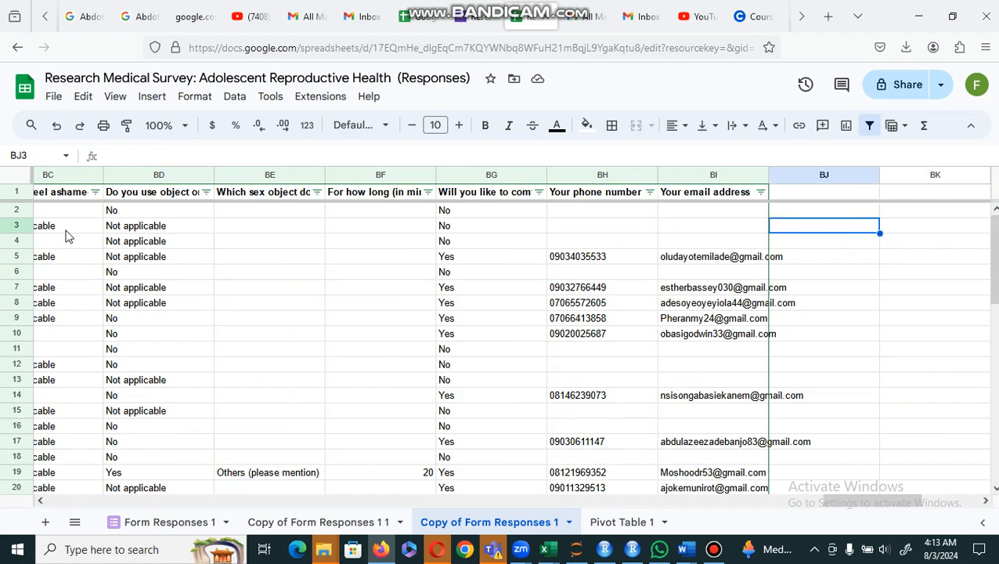
{"action": "key", "text": "Left"}
{"action": "key", "text": "Left"}
{"action": "key", "text": "Left"}
{"action": "key", "text": "Left"}
{"action": "key", "text": "Left"}
{"action": "key", "text": "Left"}
{"action": "key", "text": "Left"}
{"action": "key", "text": "Left"}
{"action": "key", "text": "Left"}
{"action": "key", "text": "Left"}
{"action": "key", "text": "Left"}
{"action": "key", "text": "Left"}
{"action": "key", "text": "Left"}
{"action": "key", "text": "Left"}
{"action": "key", "text": "Left"}
{"action": "key", "text": "Left"}
{"action": "key", "text": "Left"}
{"action": "key", "text": "Left"}
{"action": "key", "text": "Left"}
{"action": "key", "text": "Left"}
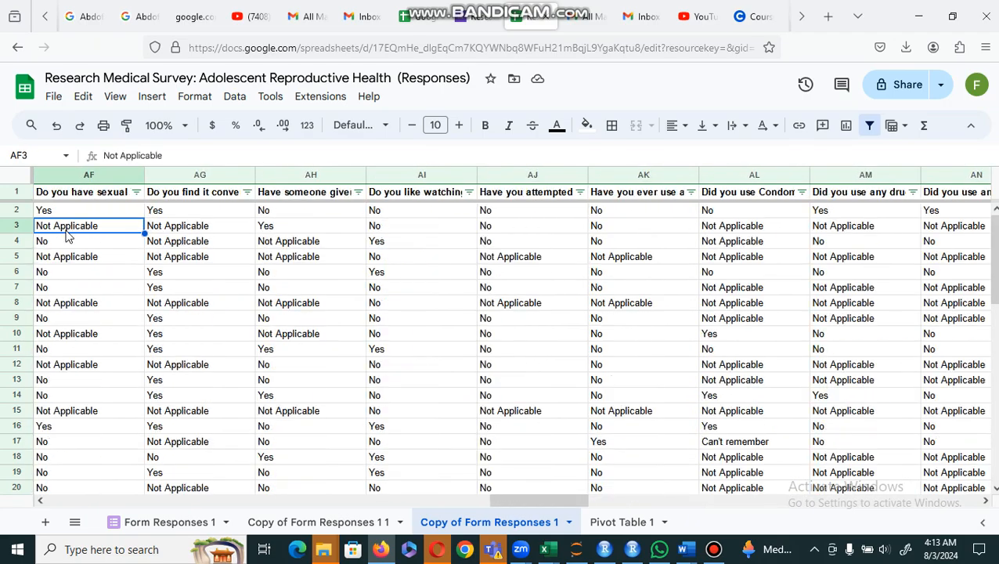
{"action": "key", "text": "Left"}
{"action": "key", "text": "Left"}
{"action": "key", "text": "Left"}
{"action": "key", "text": "Left"}
{"action": "key", "text": "Left"}
{"action": "key", "text": "Left"}
{"action": "key", "text": "Left"}
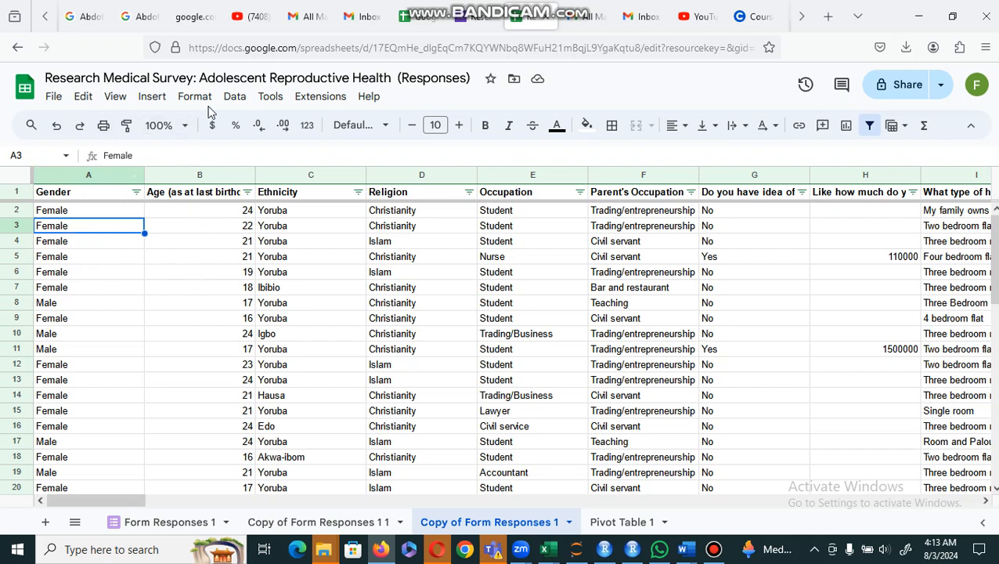
- Create a pivot table on a new sheet from the range A1:BI51 of the cleaned responses copy
{"action": "left_click", "coordinate": [160, 104]}
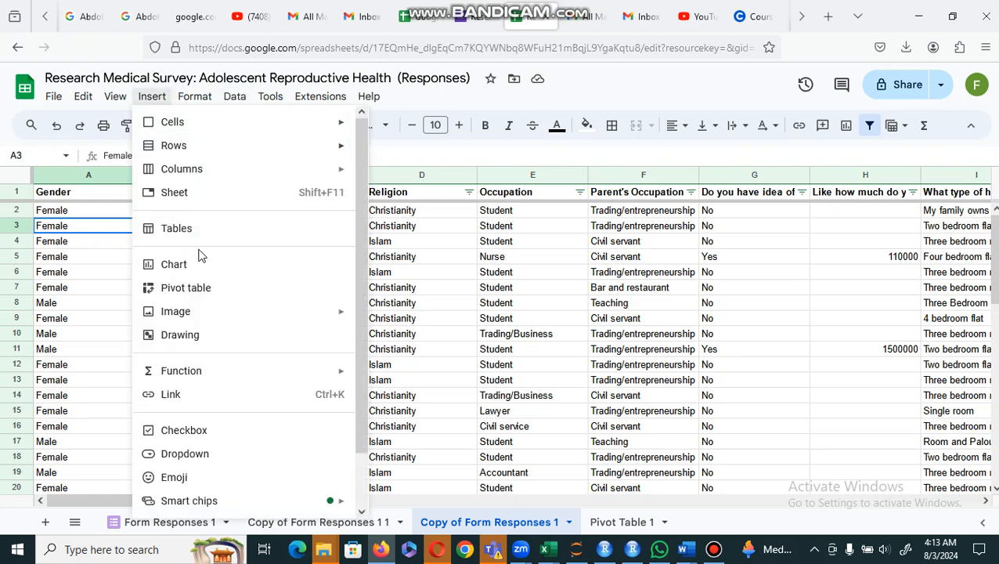
{"action": "left_click", "coordinate": [209, 292]}
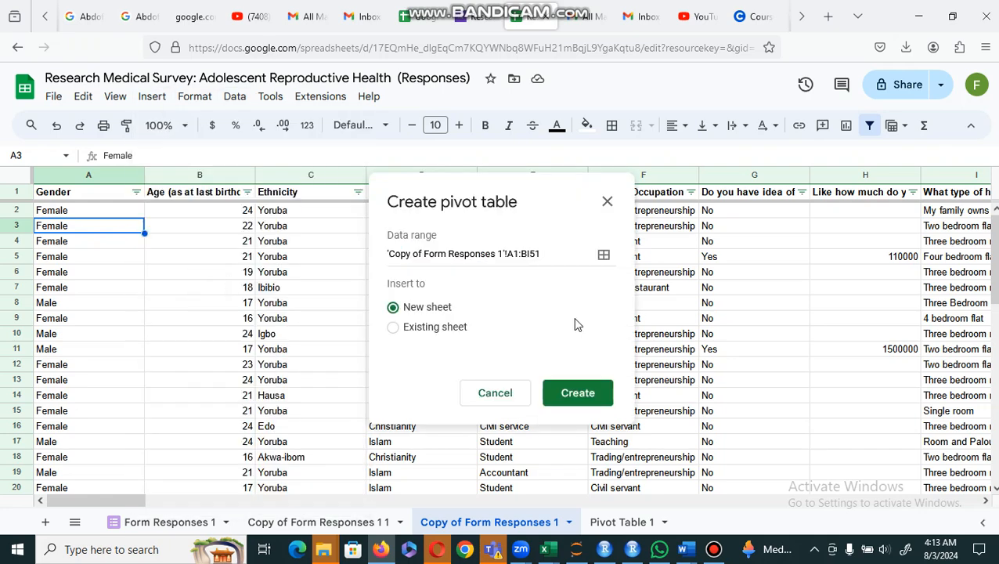
{"action": "left_click", "coordinate": [573, 398]}
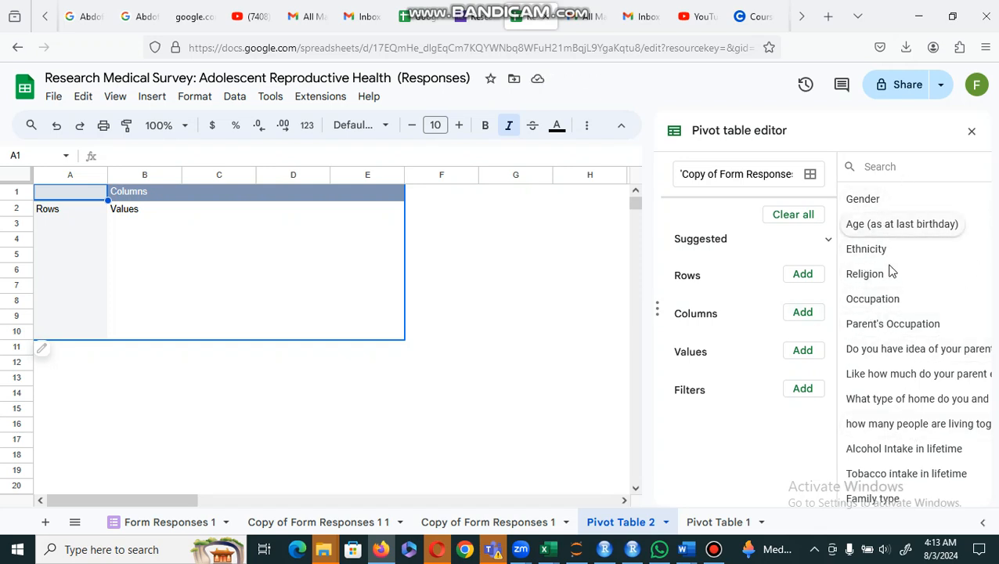
- Add Gender to both the rows and the values of the pivot table
{"action": "left_click", "coordinate": [803, 276]}
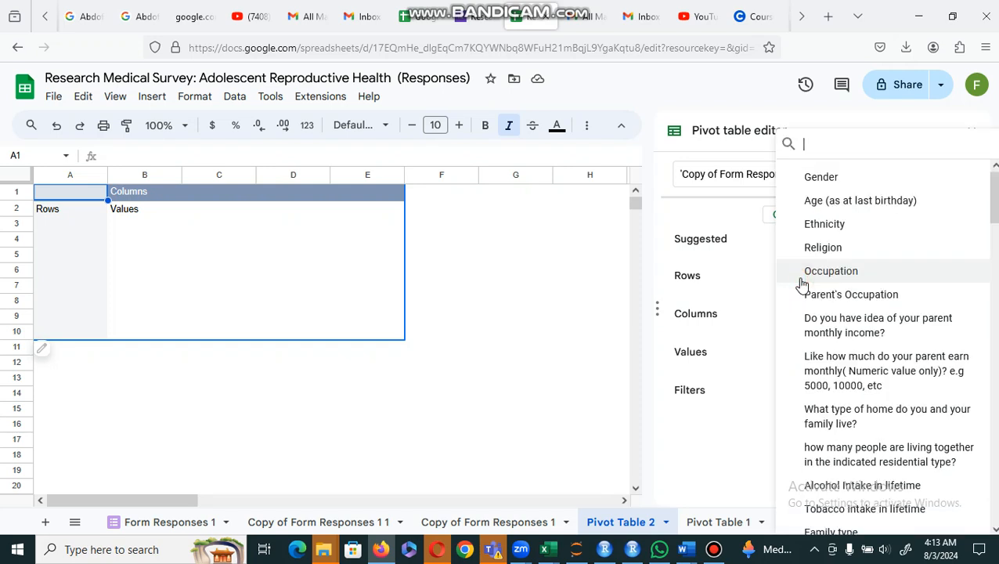
{"action": "left_click", "coordinate": [822, 178]}
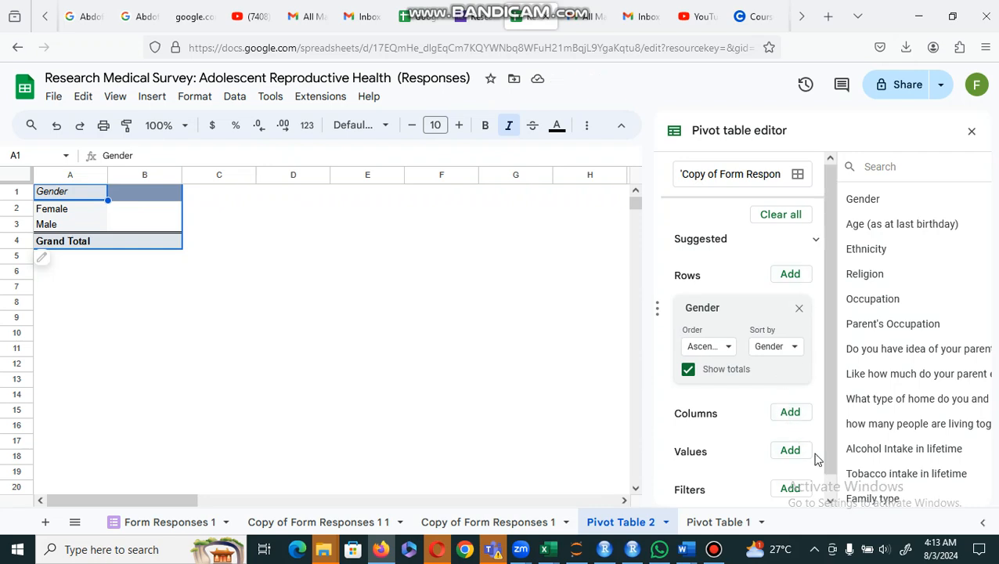
{"action": "left_click", "coordinate": [792, 451]}
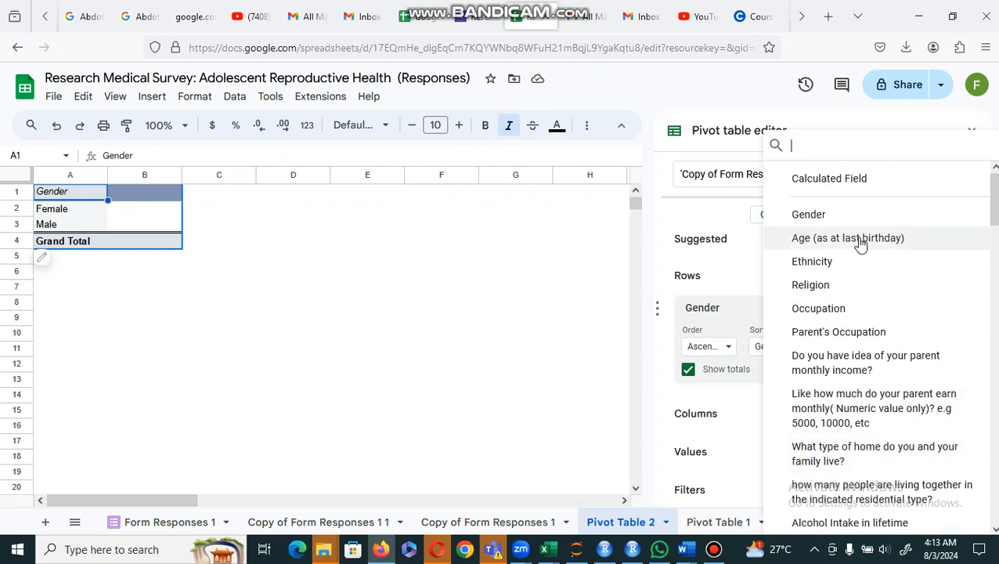
{"action": "left_click", "coordinate": [836, 223]}
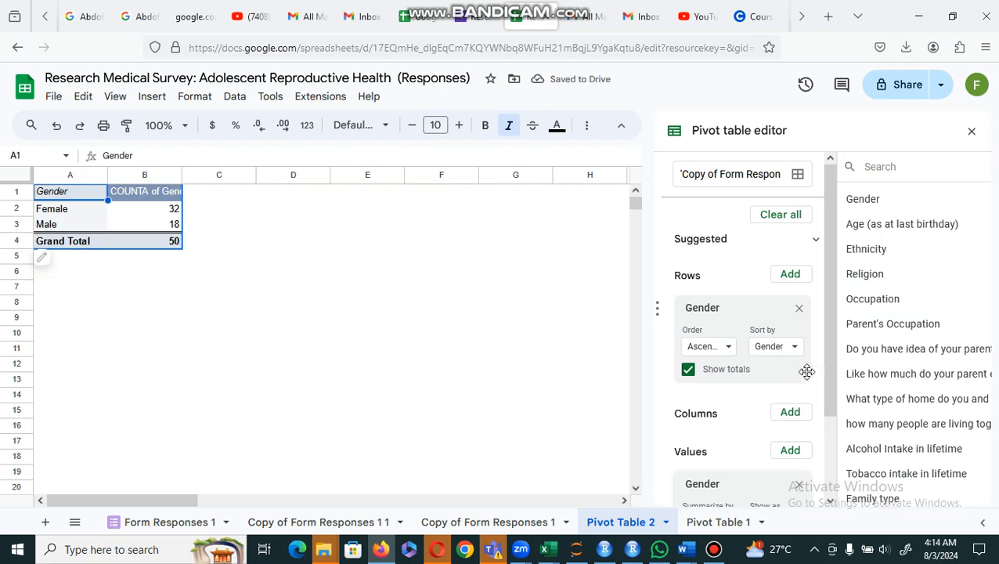
- Try hiding the totals for the Gender rows, and restore them
{"action": "left_click_drag", "start_coordinate": [825, 380], "coordinate": [828, 433]}
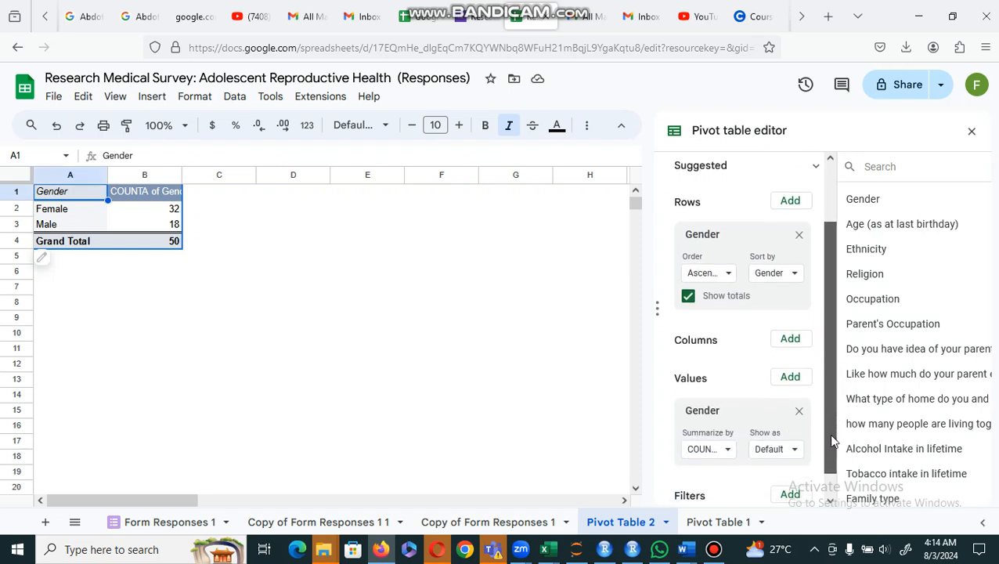
{"action": "left_click", "coordinate": [688, 297]}
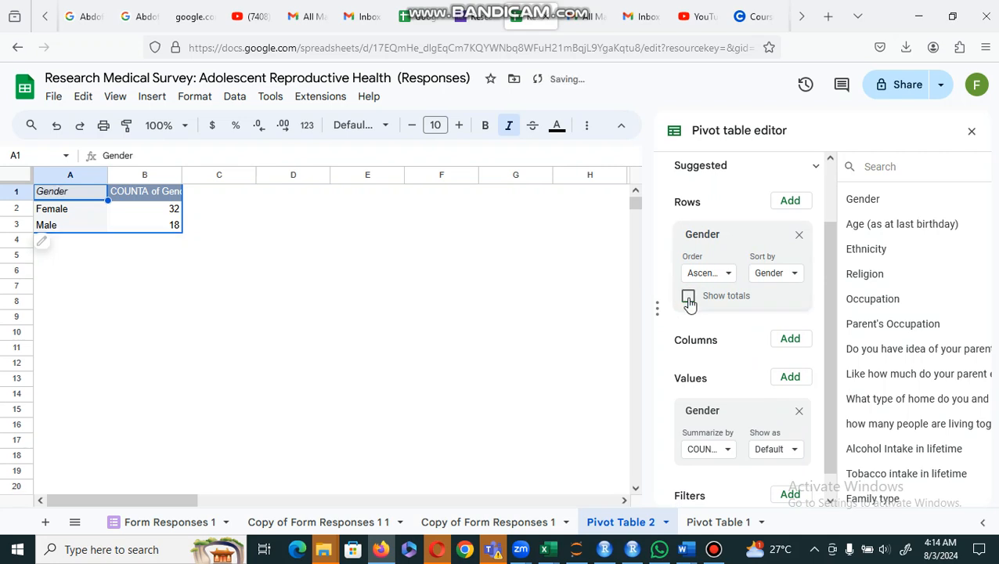
{"action": "left_click", "coordinate": [688, 297]}
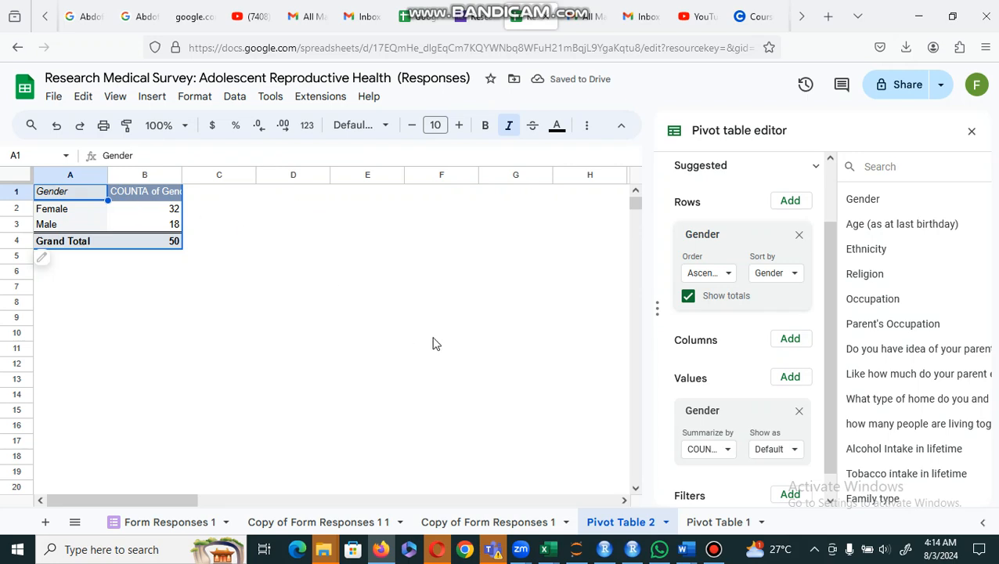
- Set the Gender rows to descending order, keeping Gender as the sort field
{"action": "left_click", "coordinate": [729, 276]}
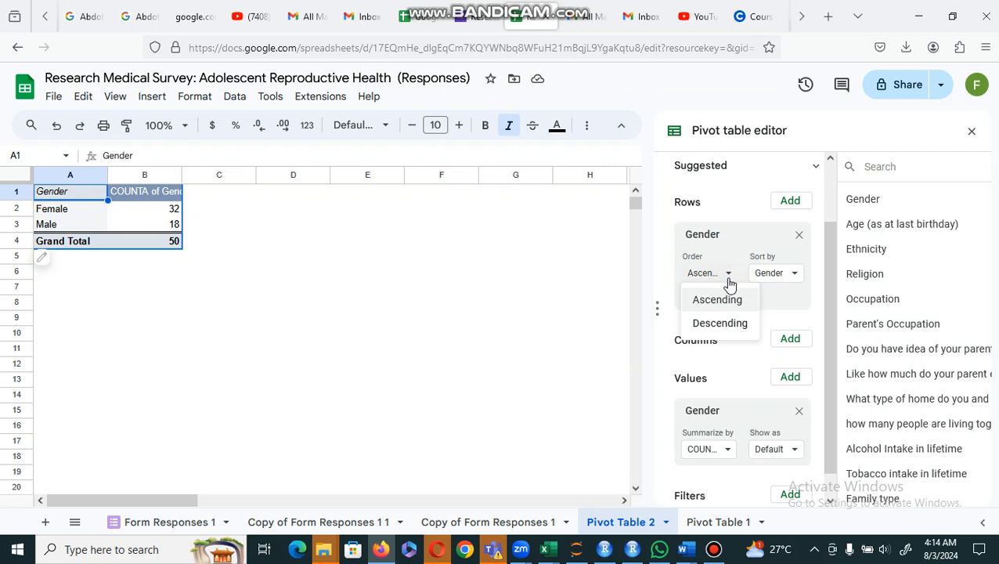
{"action": "left_click", "coordinate": [726, 323]}
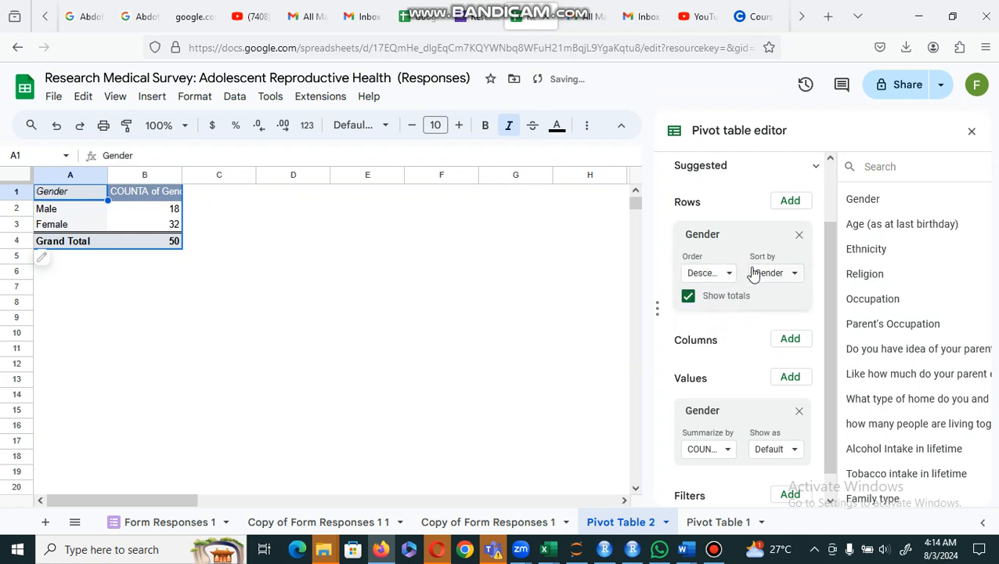
{"action": "left_click", "coordinate": [795, 274]}
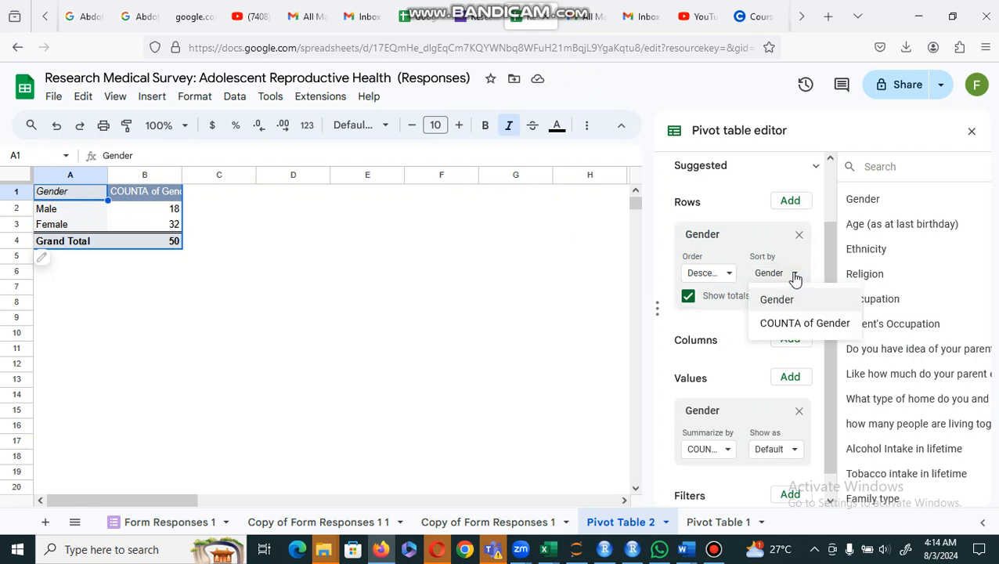
{"action": "left_click", "coordinate": [795, 275]}
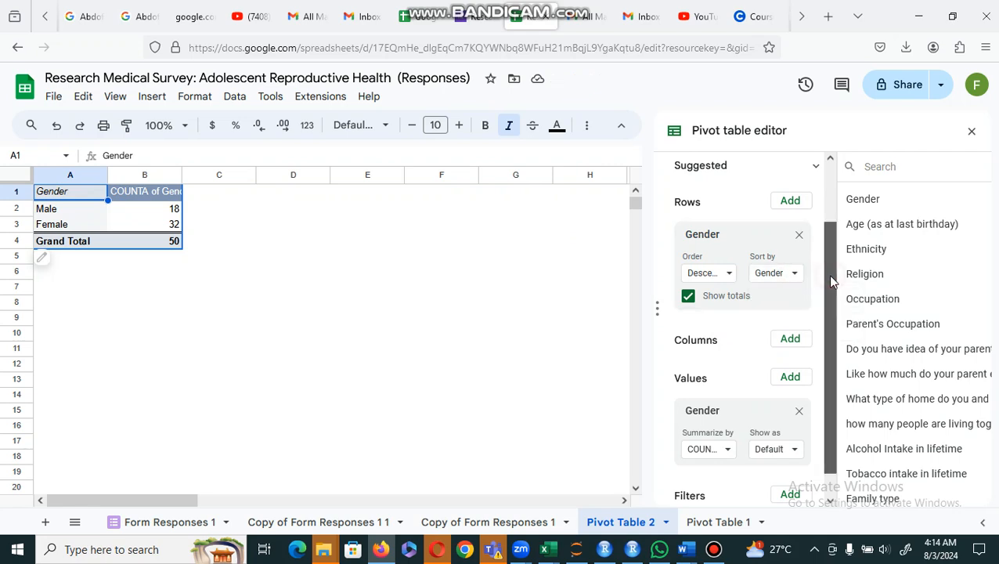
- Show the pivot table's Gender values as % of grand total, keeping COUNTA as the summary function
{"action": "scroll", "coordinate": [831, 297], "scroll_direction": "down", "scroll_amount": 1}
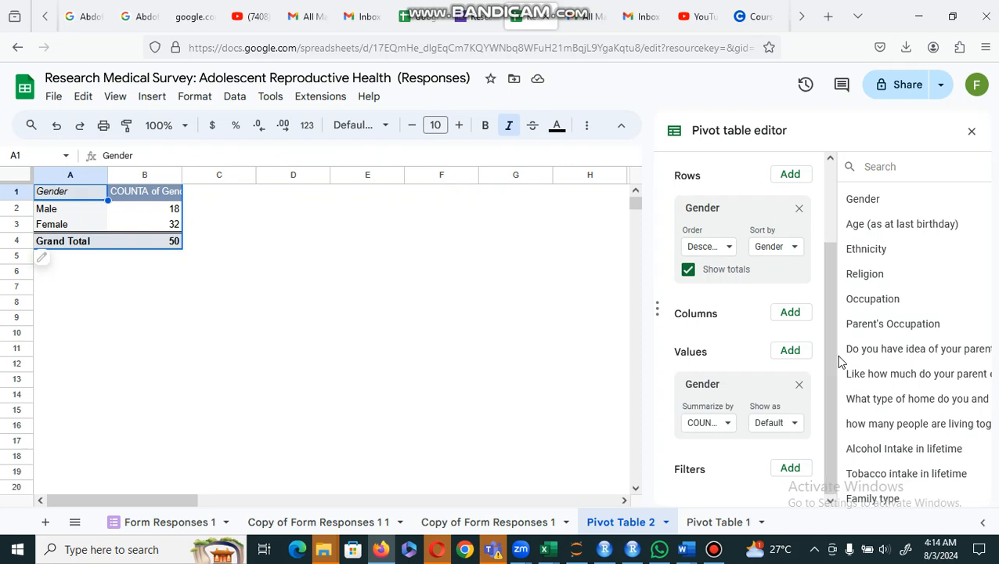
{"action": "left_click", "coordinate": [726, 424]}
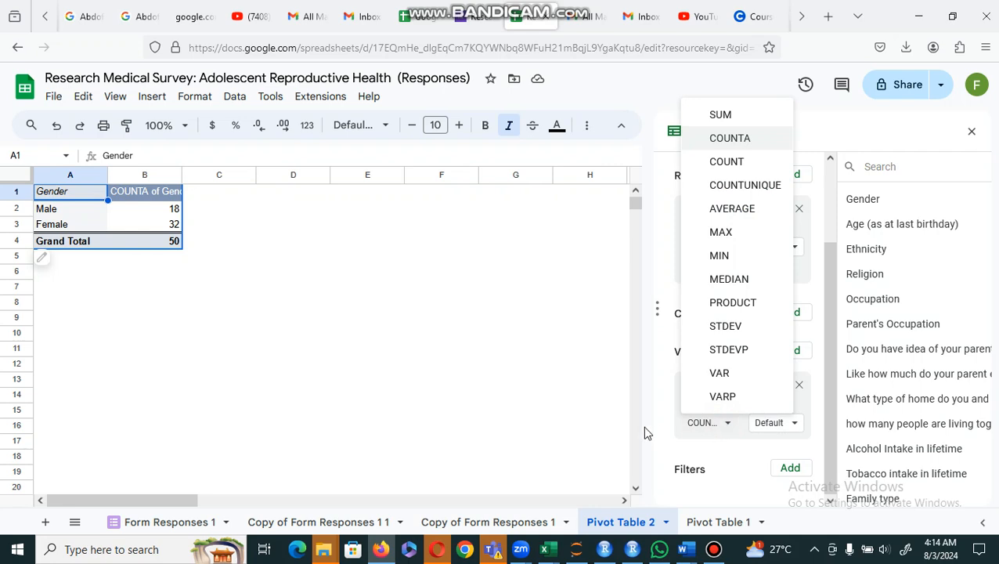
{"action": "left_click", "coordinate": [589, 397]}
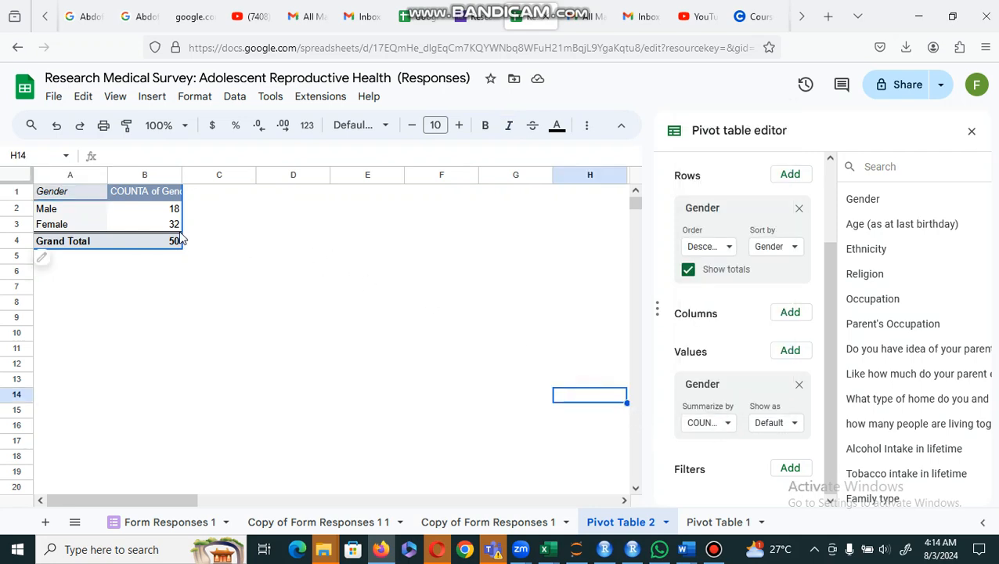
{"action": "left_click", "coordinate": [794, 424]}
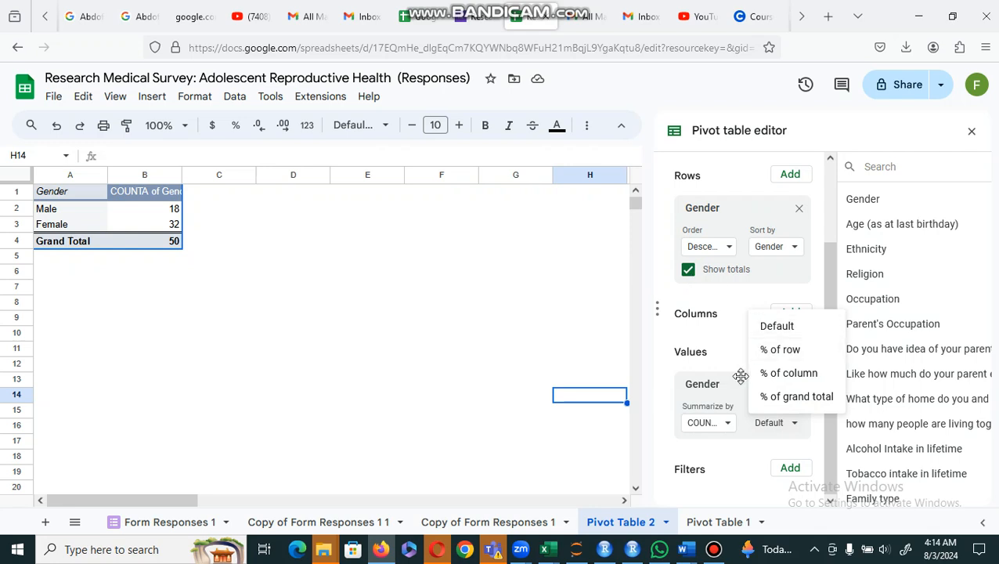
{"action": "left_click", "coordinate": [782, 394]}
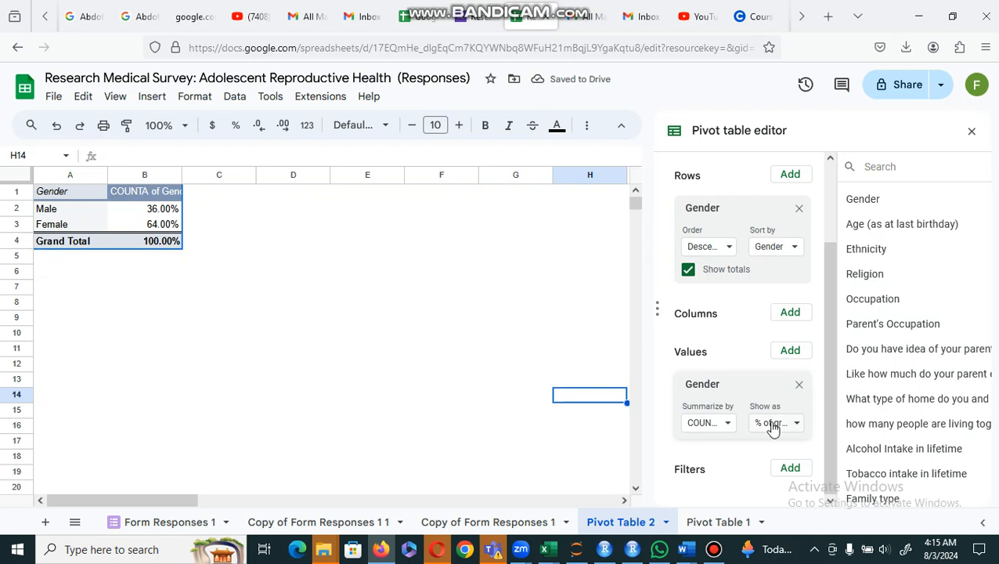
{"action": "left_click", "coordinate": [797, 423]}
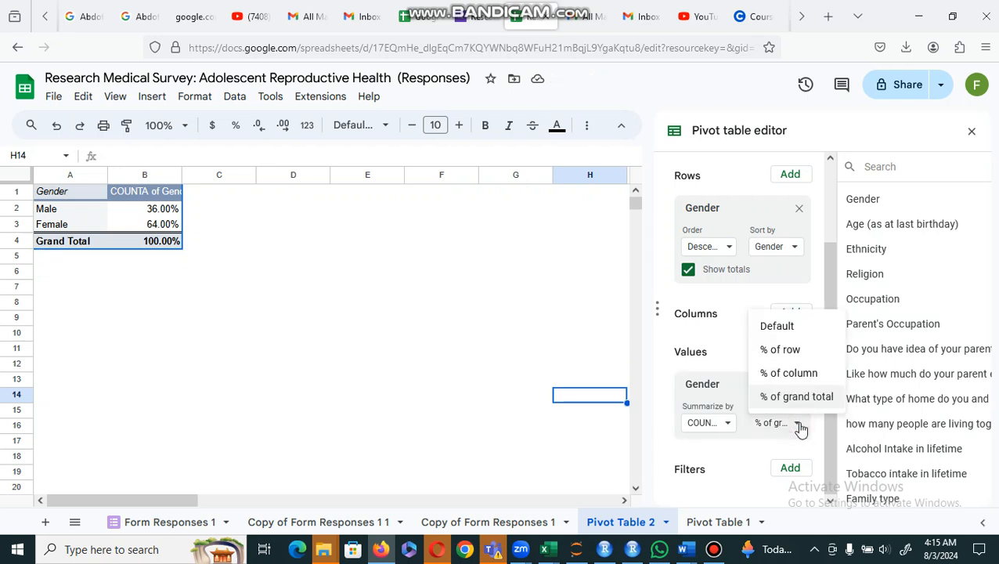
{"action": "left_click", "coordinate": [798, 424]}
{"action": "left_click", "coordinate": [426, 296]}
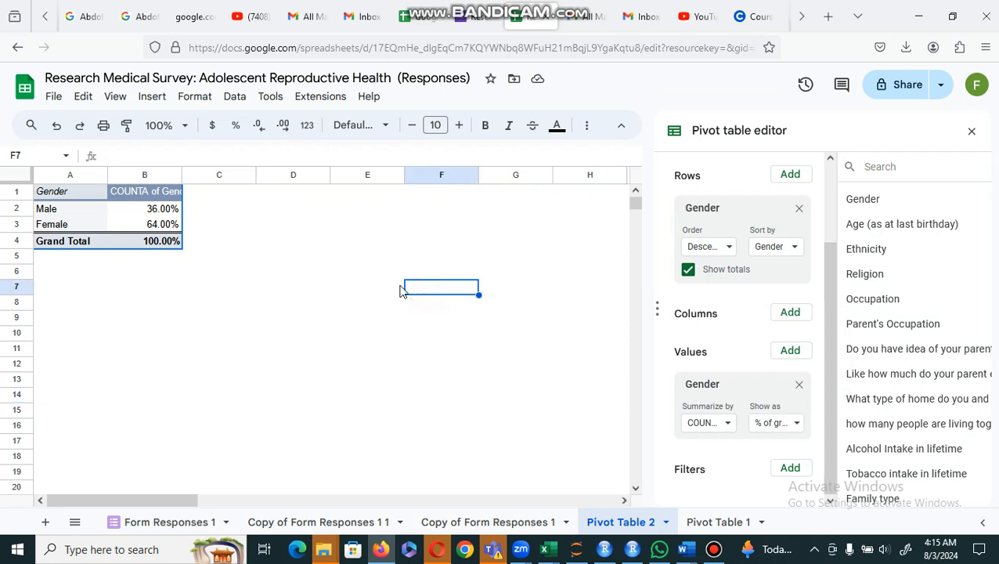
- Insert a pie chart of the Gender pivot table and move it beside the table so the data is uncovered
{"action": "left_click", "coordinate": [164, 226]}
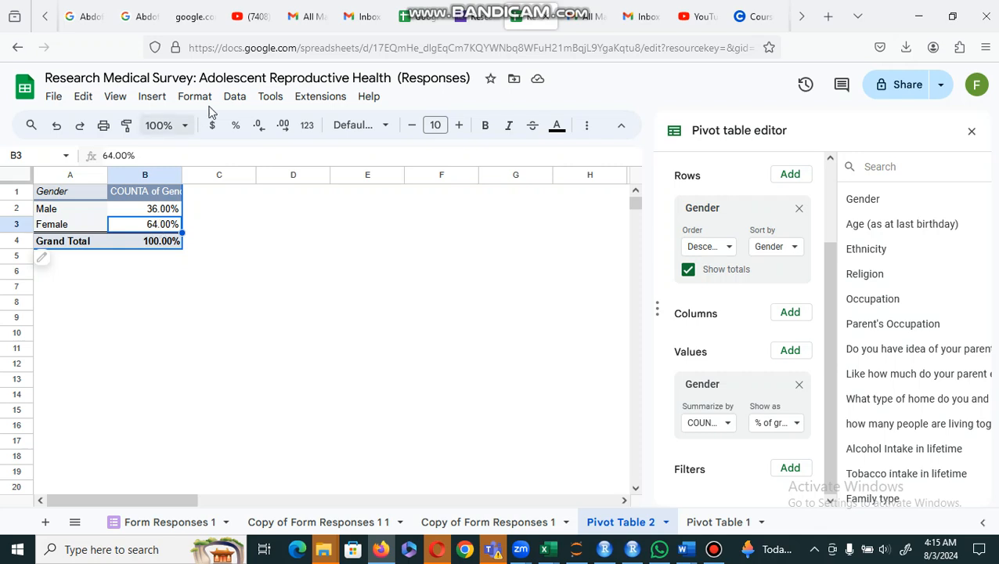
{"action": "left_click", "coordinate": [154, 95]}
{"action": "left_click", "coordinate": [207, 265]}
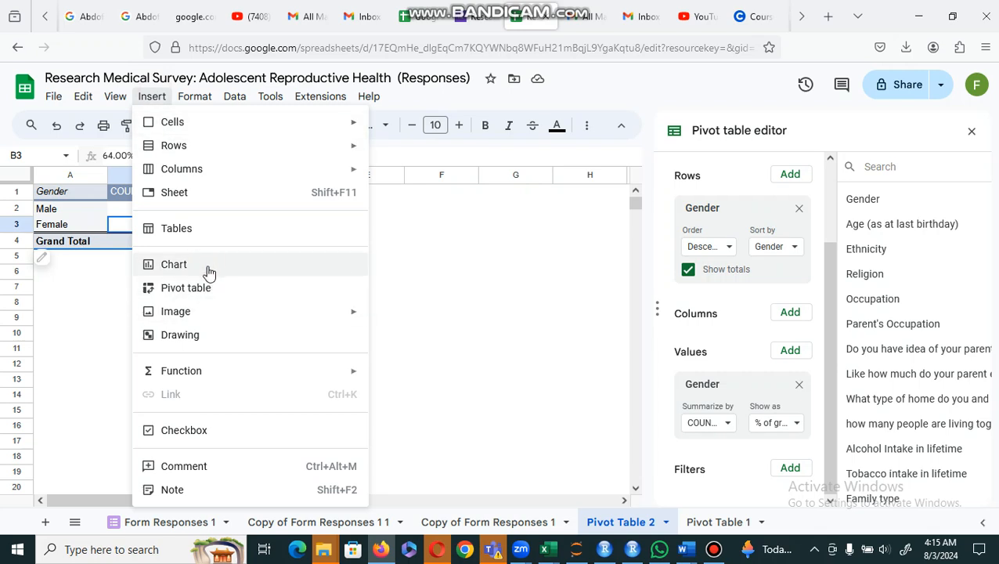
{"action": "left_click", "coordinate": [209, 267]}
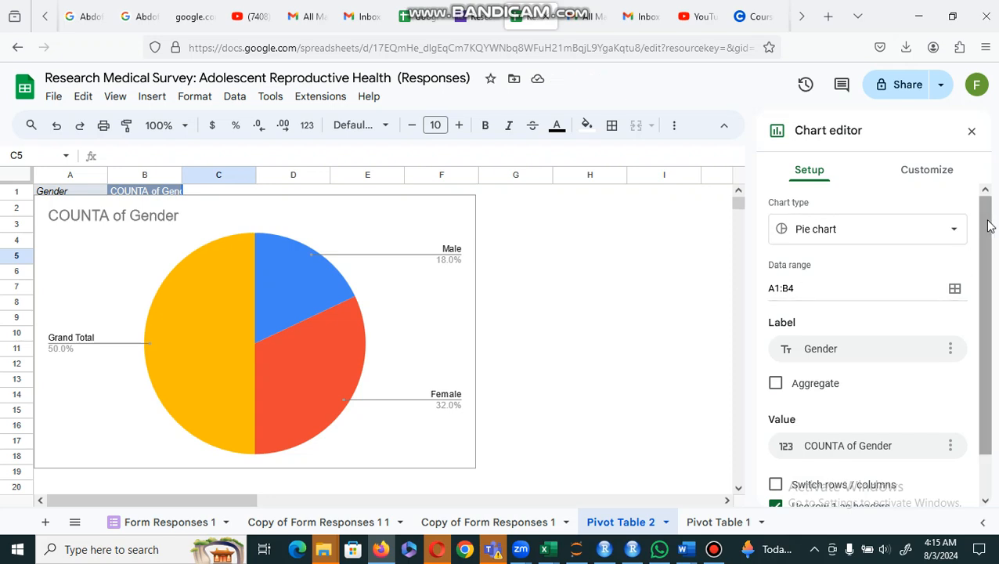
{"action": "left_click_drag", "start_coordinate": [989, 230], "coordinate": [985, 320]}
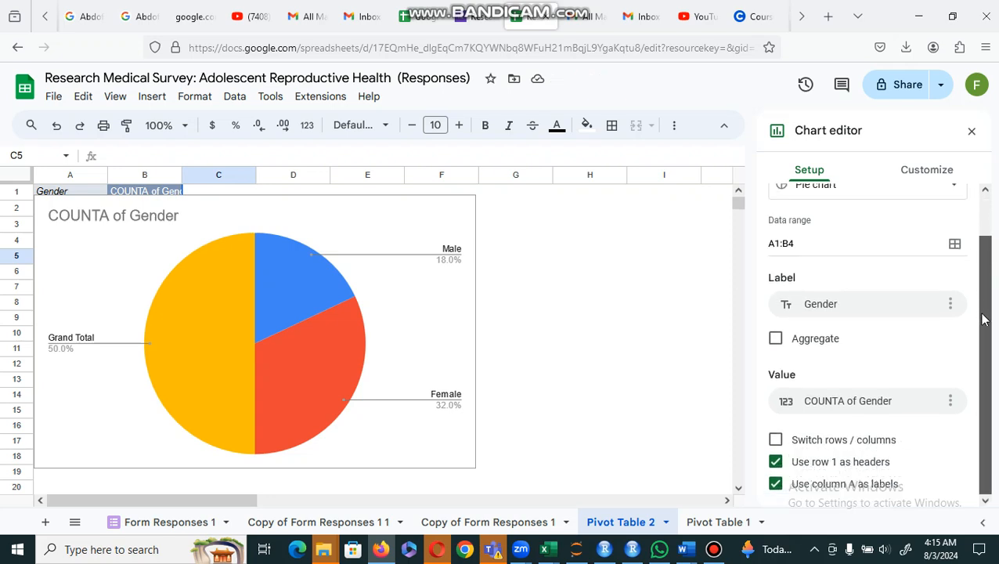
{"action": "left_click_drag", "start_coordinate": [988, 259], "coordinate": [989, 217]}
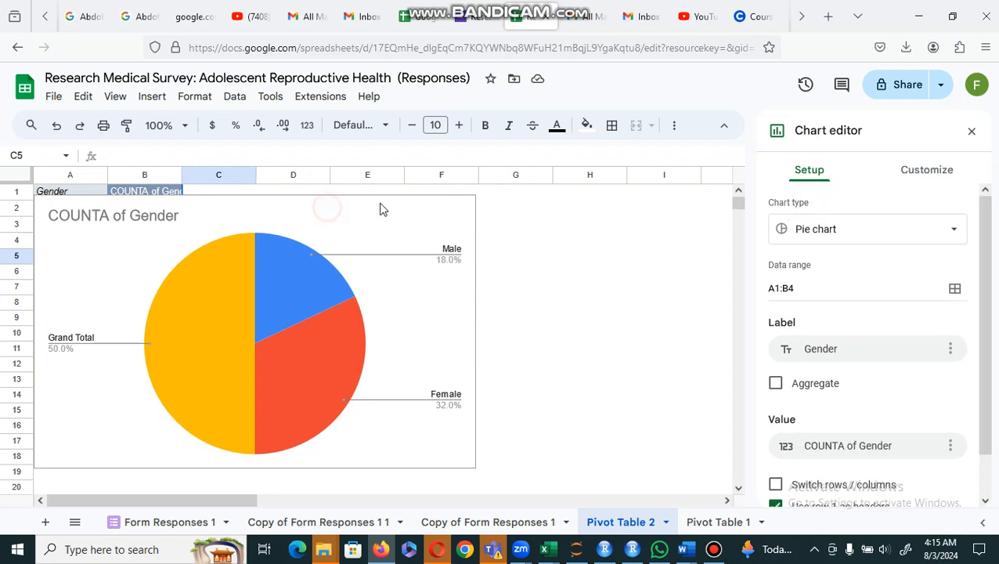
{"action": "left_click_drag", "start_coordinate": [429, 201], "coordinate": [667, 207]}
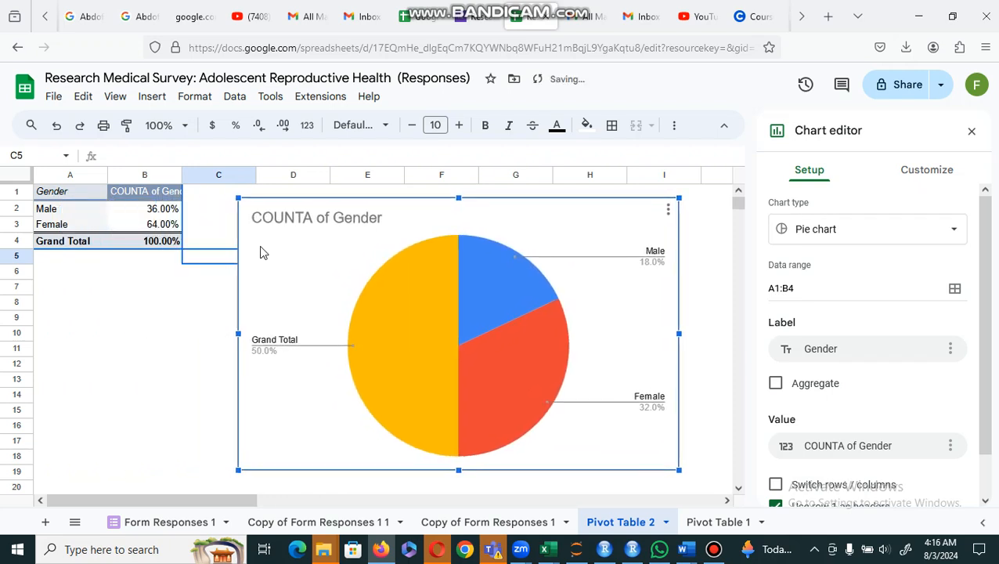
- Shrink the pie chart and reposition it near the sheet's upper edge, clear of the pivot table's Grand Total row
{"action": "left_click", "coordinate": [70, 245]}
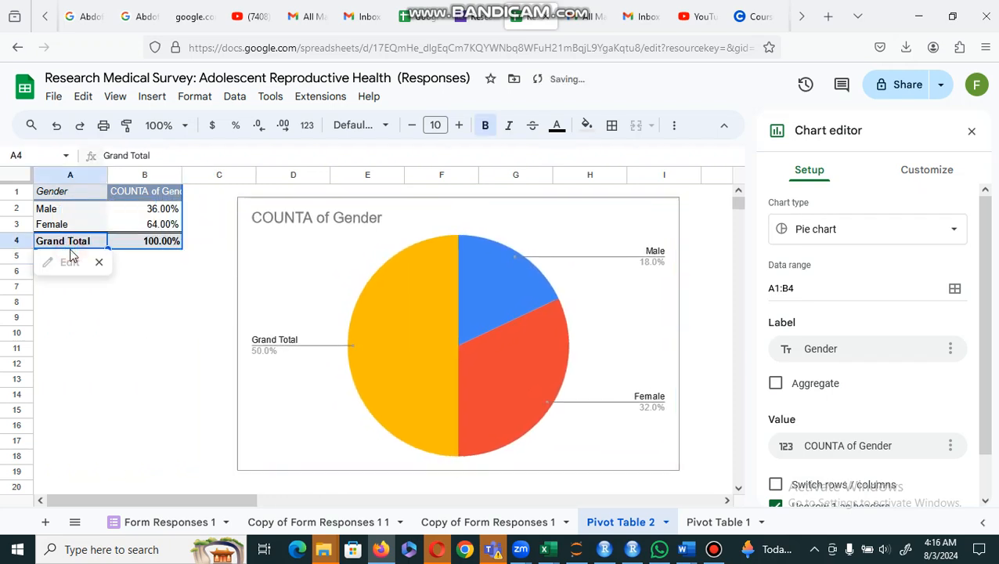
{"action": "left_click", "coordinate": [149, 243]}
{"action": "mouse_move", "coordinate": [40, 265]}
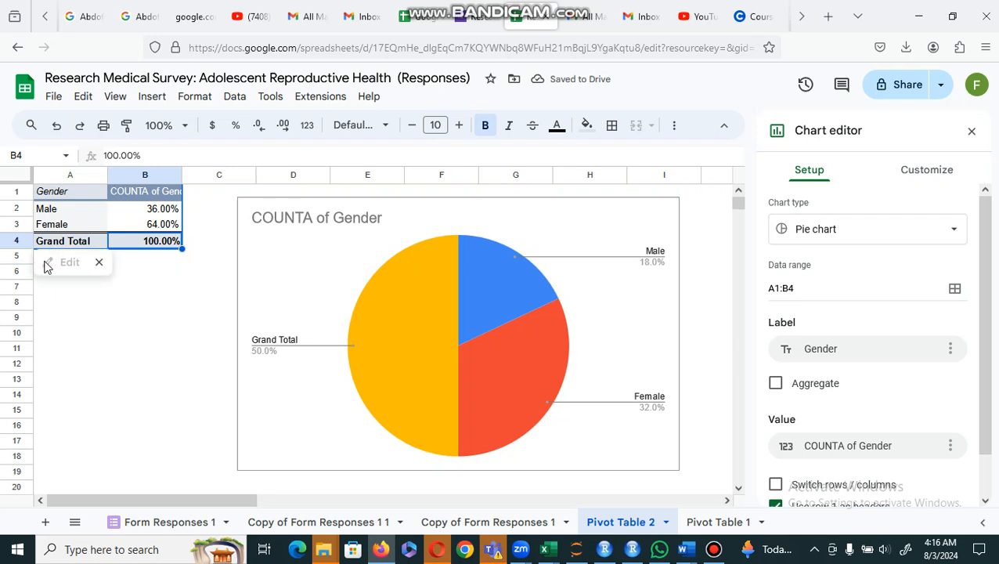
{"action": "left_click", "coordinate": [131, 257]}
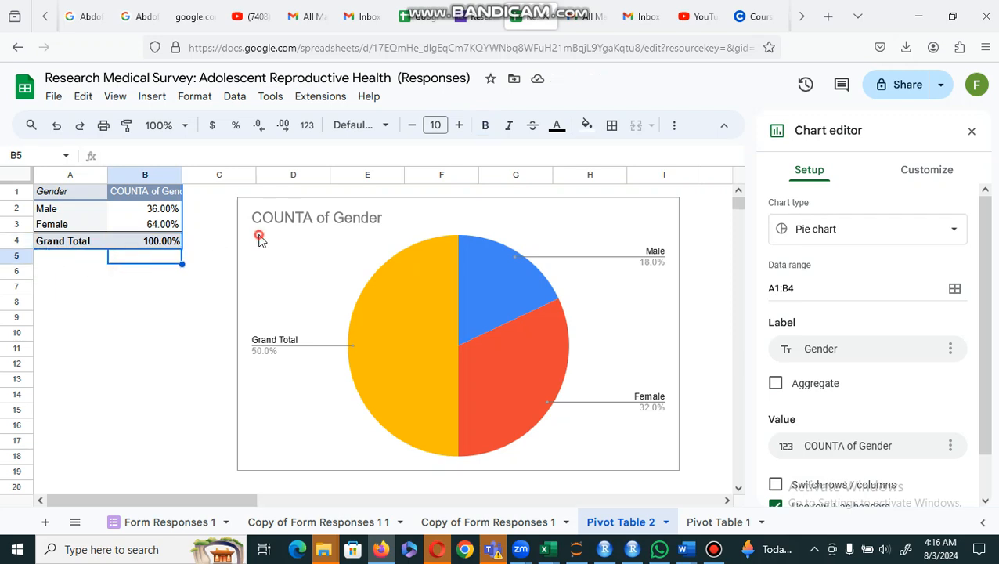
{"action": "left_click", "coordinate": [286, 231]}
{"action": "left_click_drag", "start_coordinate": [676, 198], "coordinate": [572, 265]}
{"action": "left_click", "coordinate": [468, 273]}
{"action": "left_click_drag", "start_coordinate": [487, 270], "coordinate": [579, 204]}
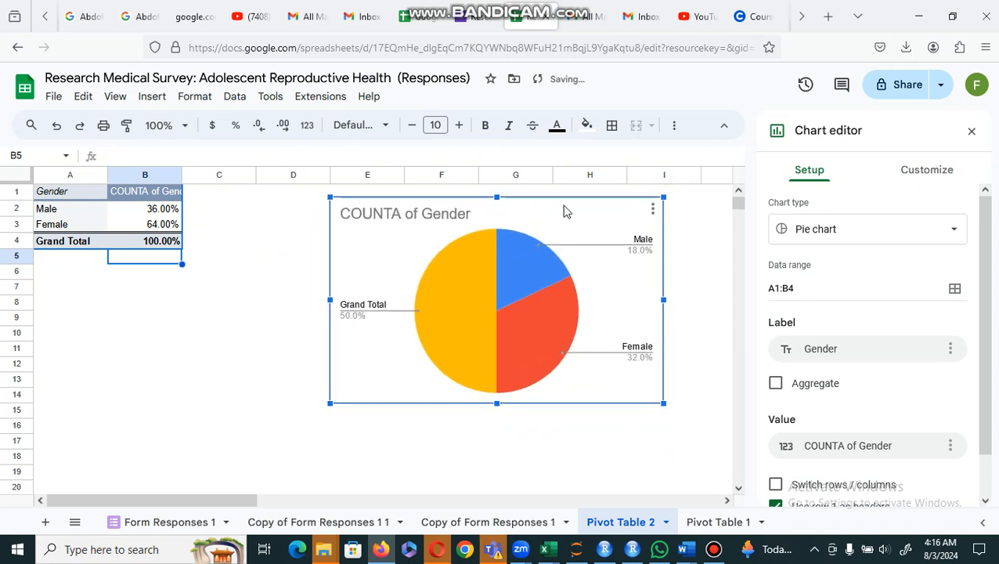
- Set the pie chart's data range to A1:B3 to exclude the Grand Total row
{"action": "left_click", "coordinate": [926, 170]}
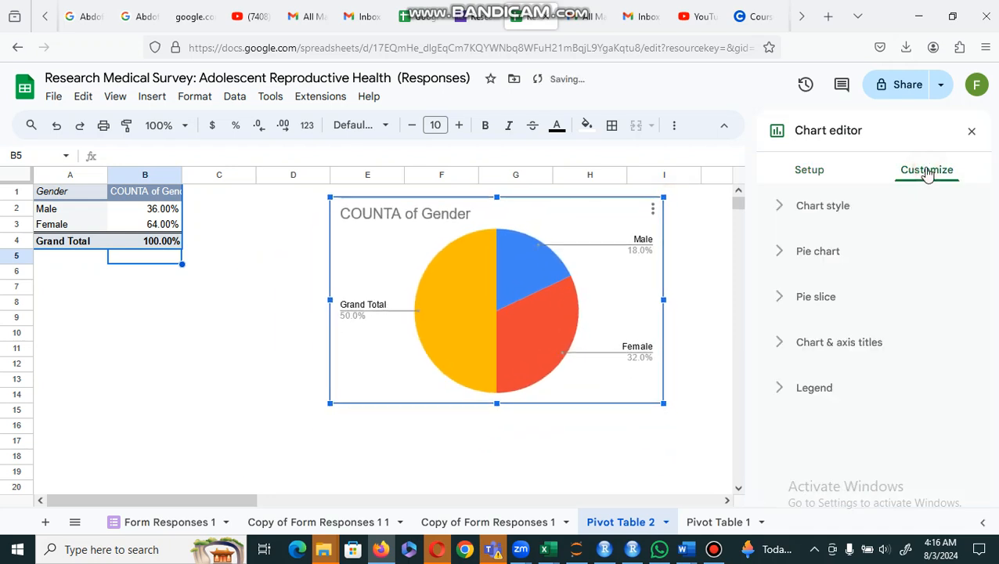
{"action": "left_click", "coordinate": [817, 177]}
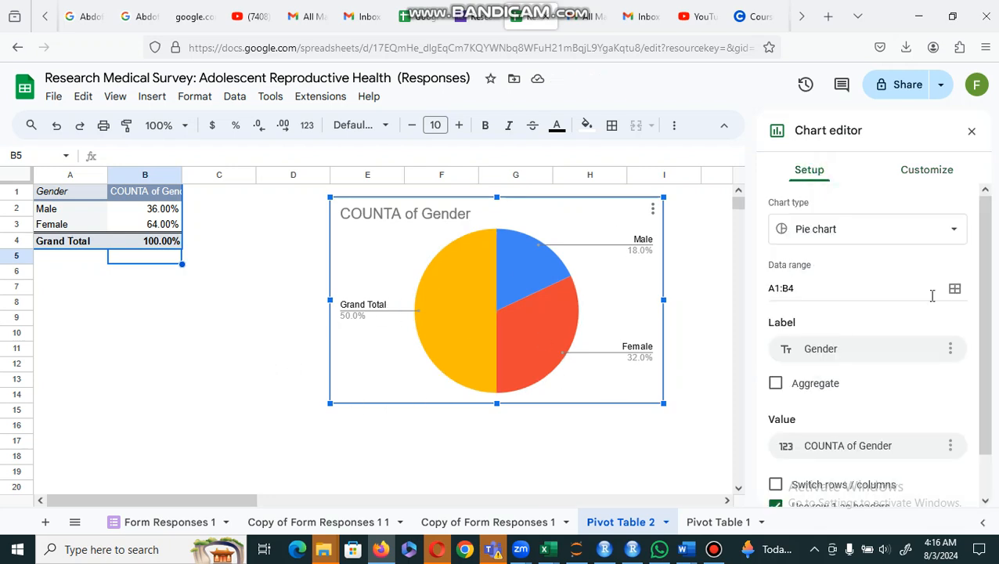
{"action": "left_click_drag", "start_coordinate": [984, 280], "coordinate": [993, 260]}
{"action": "left_click", "coordinate": [806, 290]}
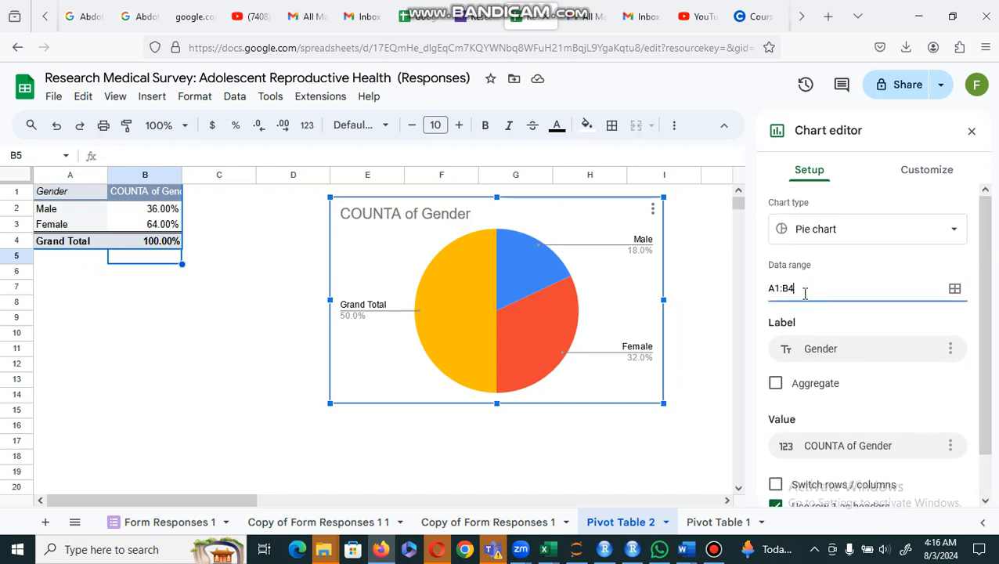
{"action": "key", "text": "BackSpace"}
{"action": "type", "text": "3"}
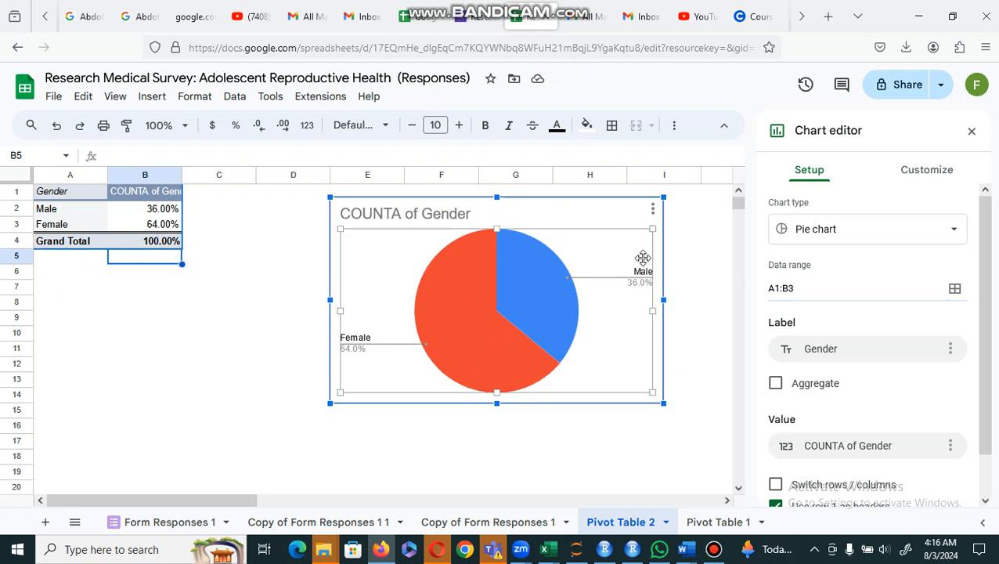
{"action": "left_click", "coordinate": [673, 251]}
{"action": "left_click", "coordinate": [634, 271]}
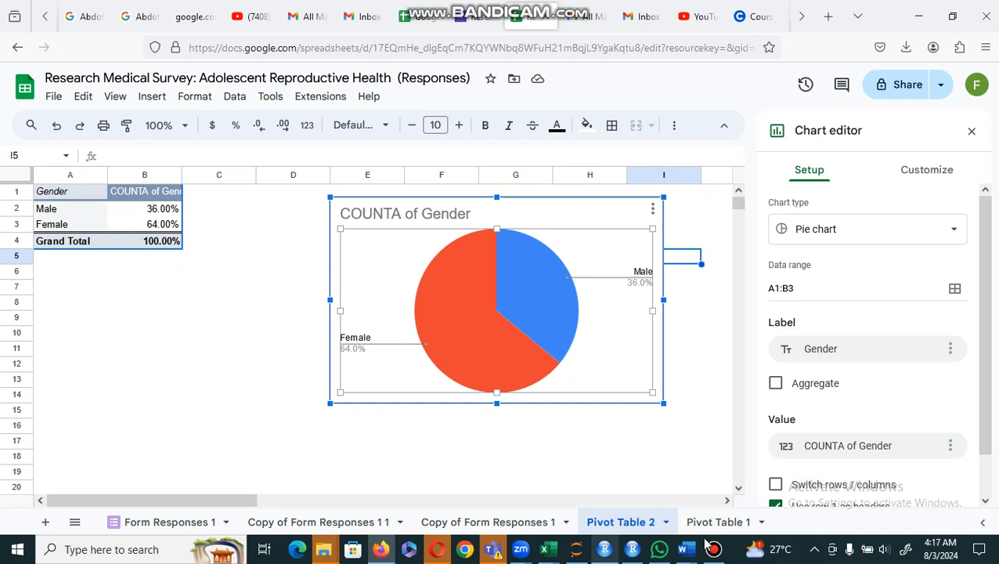
{"action": "mouse_move", "coordinate": [714, 550]}
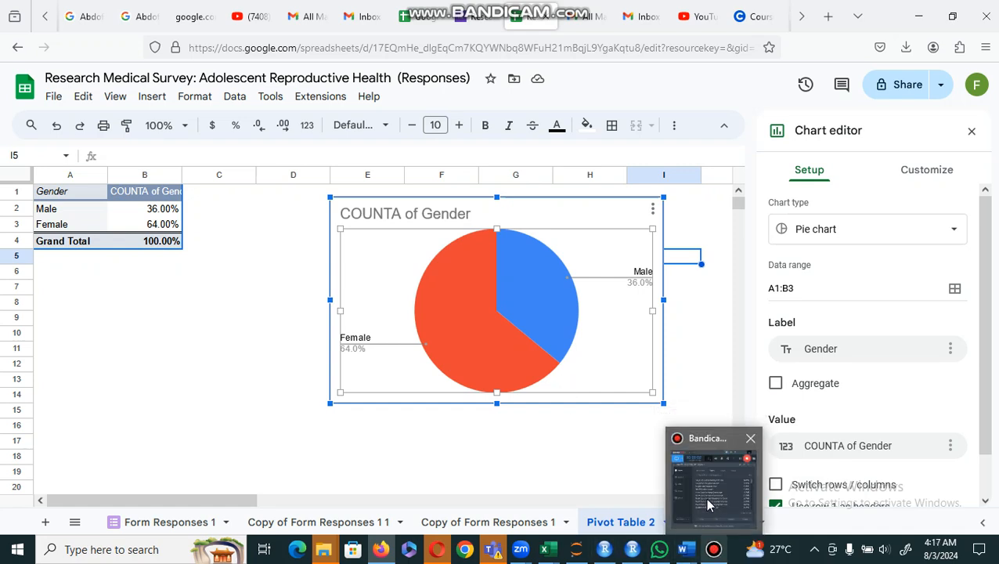